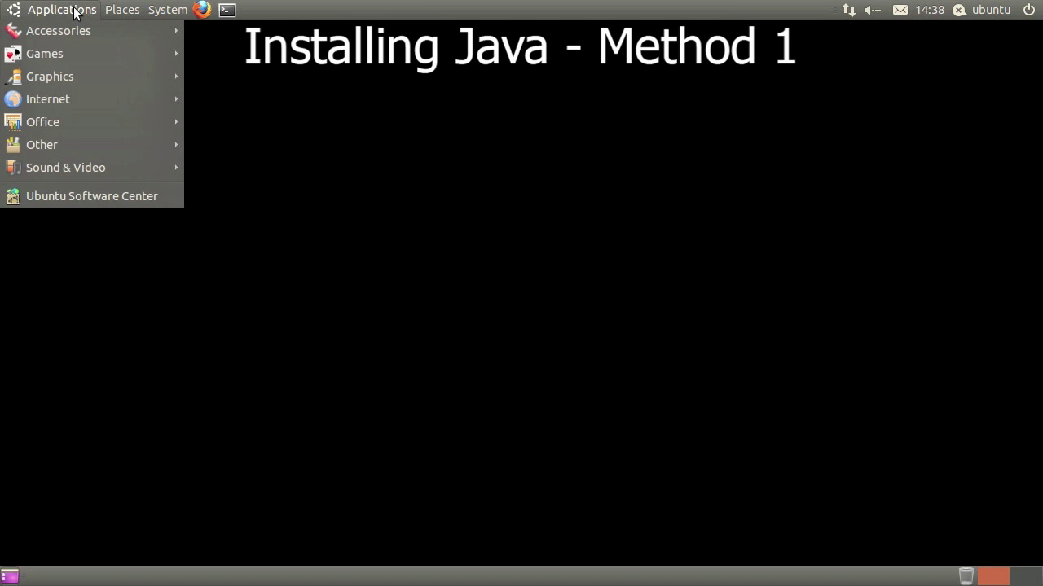
Step: Search Ubuntu Software Center for 'sun java' and scroll through the 36 results
left_click(78, 196)
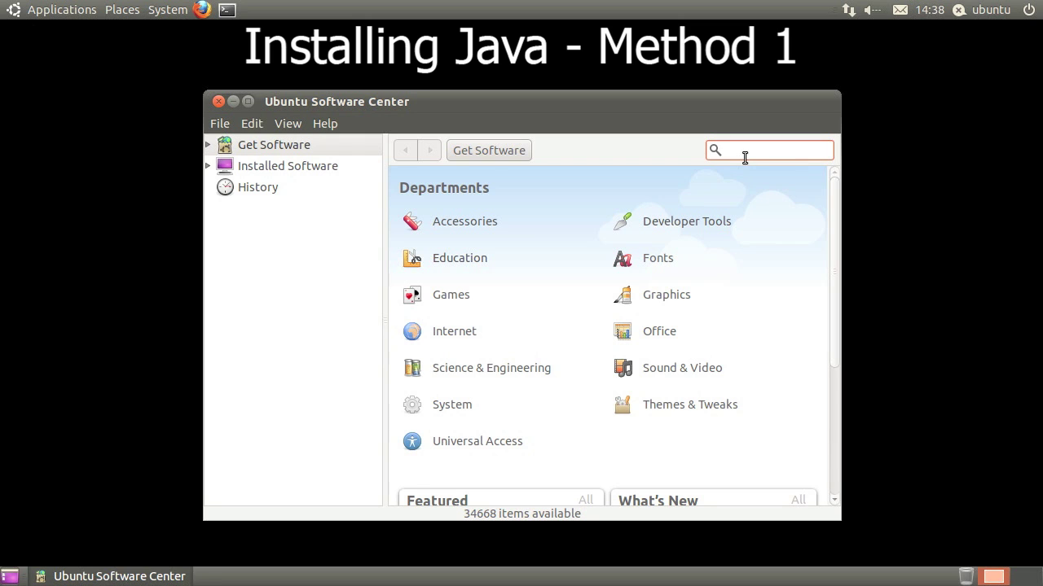
type("sun java")
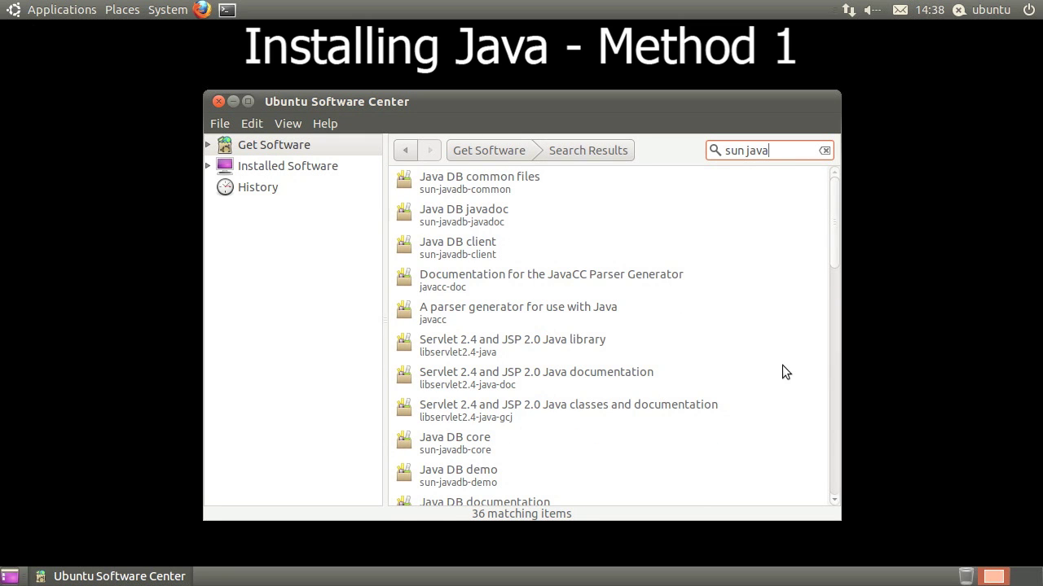
scroll(779, 372, "down", 10)
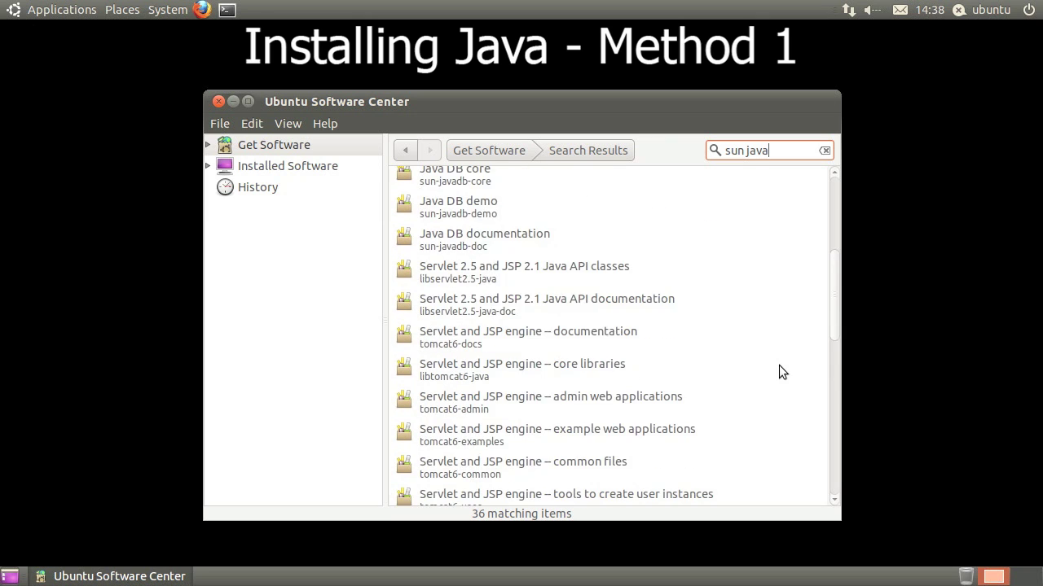
scroll(778, 366, "down", 11)
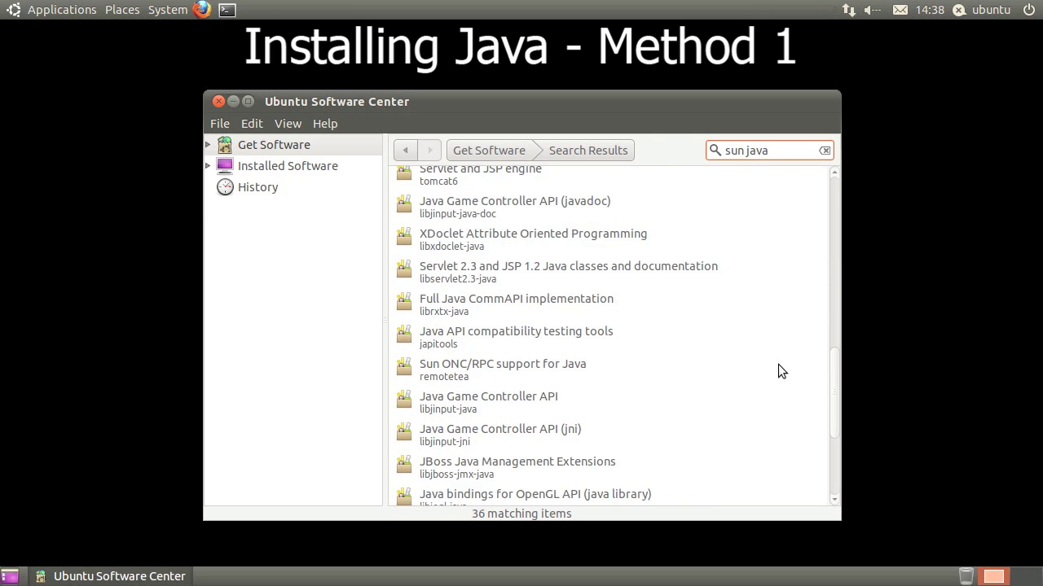
scroll(777, 372, "down", 2)
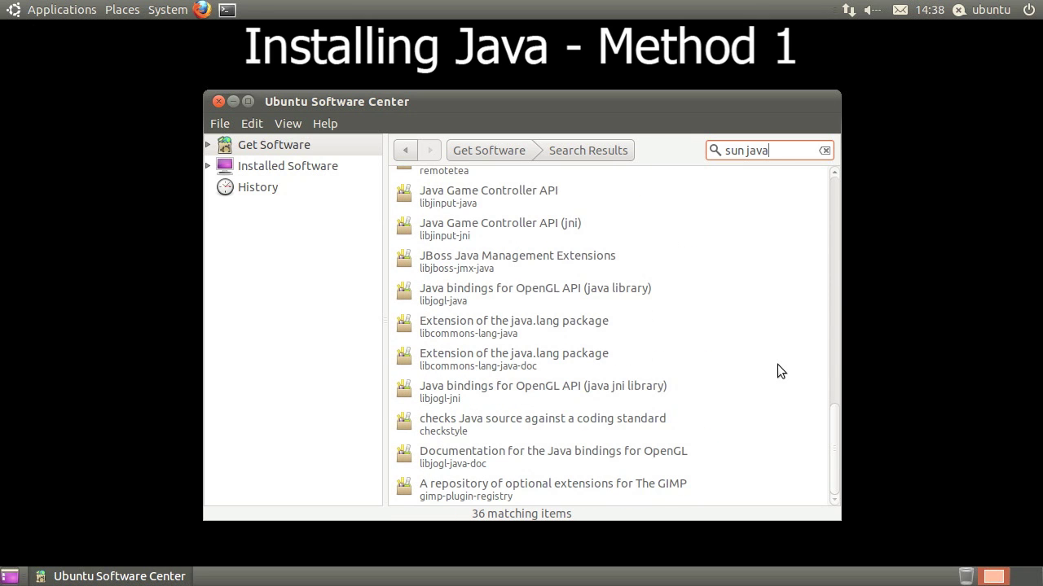
left_click(251, 124)
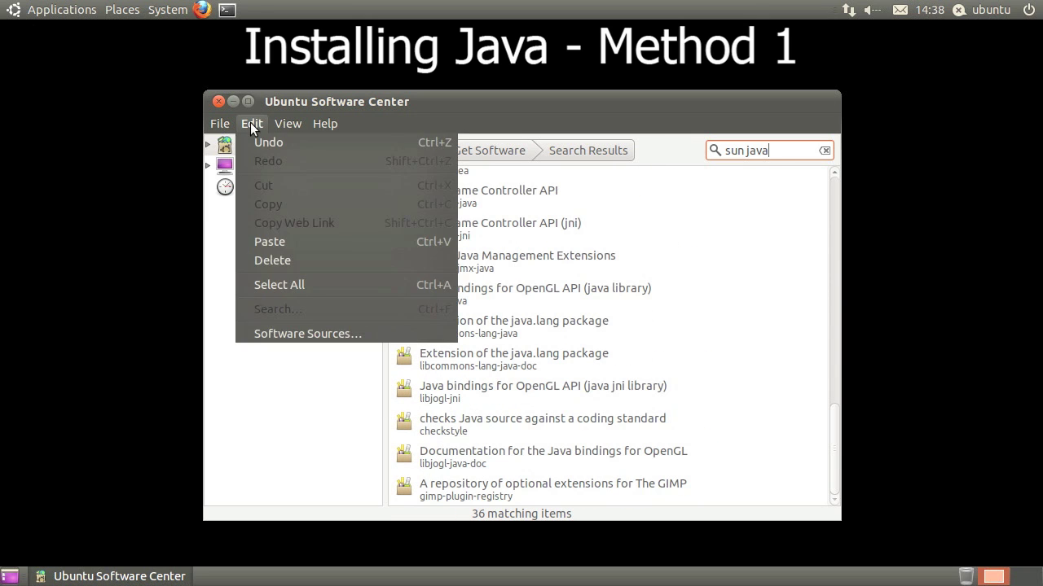
Step: Tick Canonical Partners under Other Software in Software Sources, then clear the 'sun java' search
left_click(313, 329)
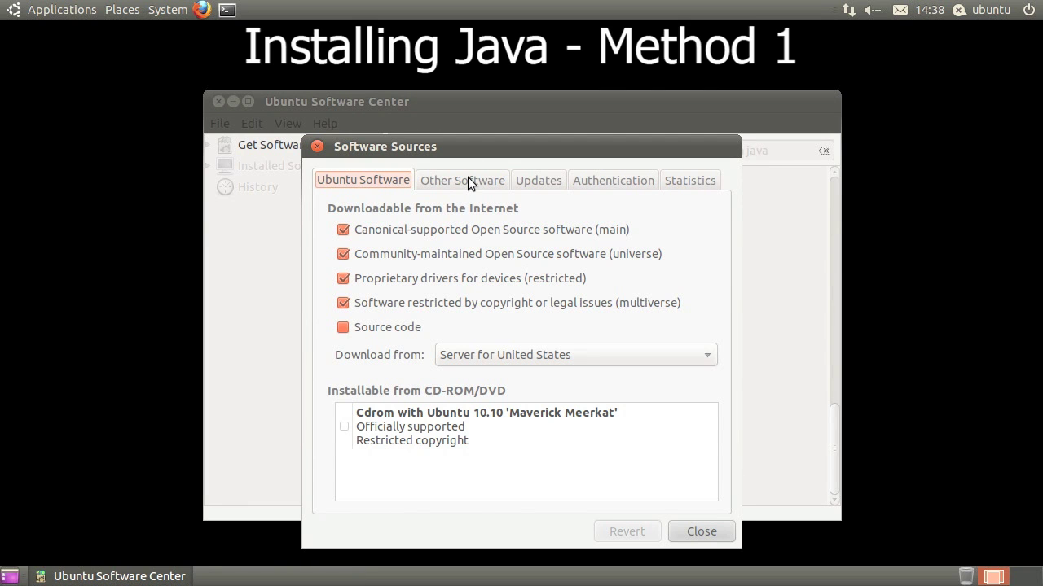
left_click(467, 177)
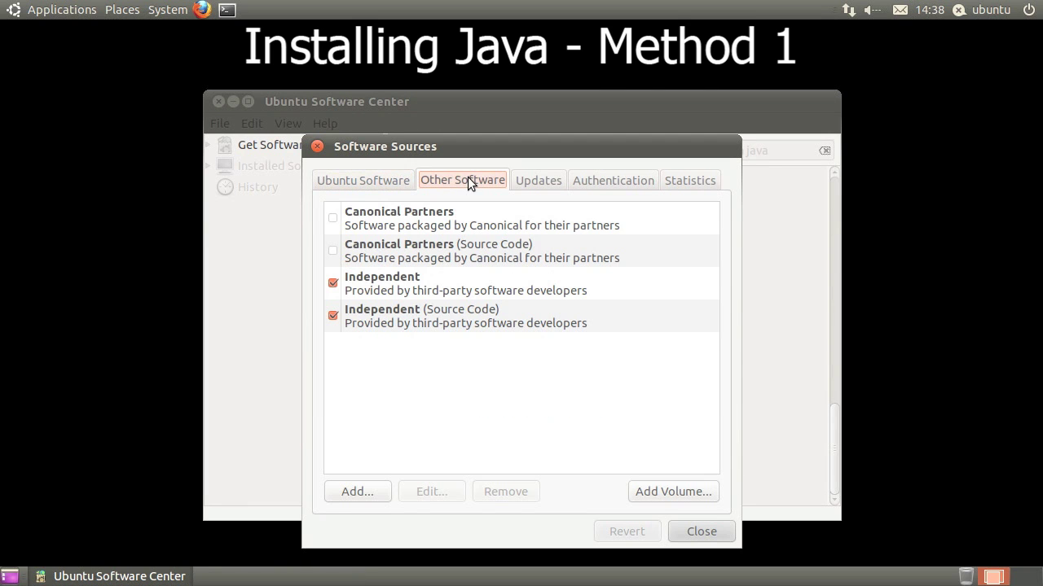
left_click(332, 220)
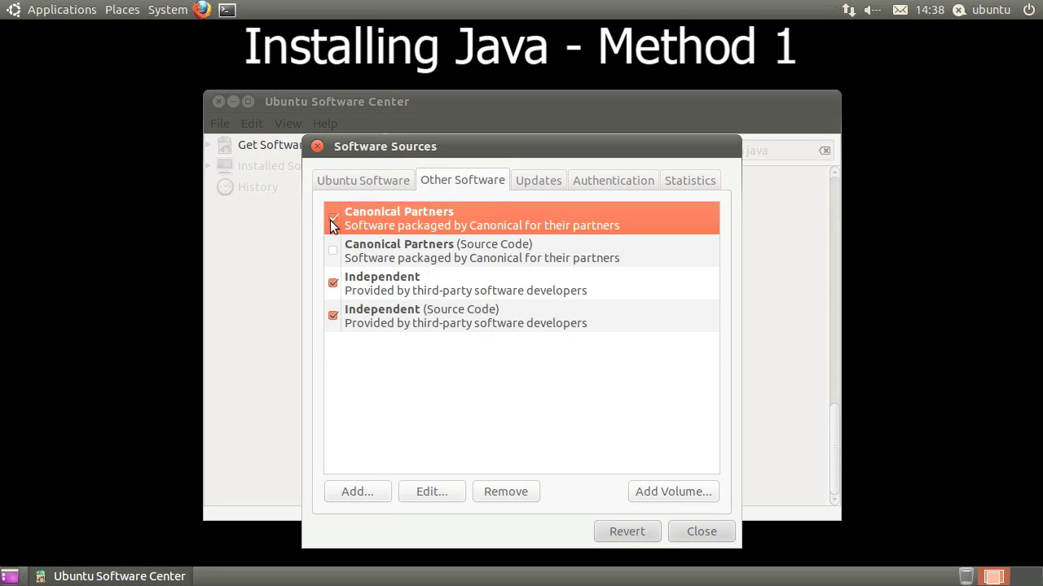
left_click(688, 530)
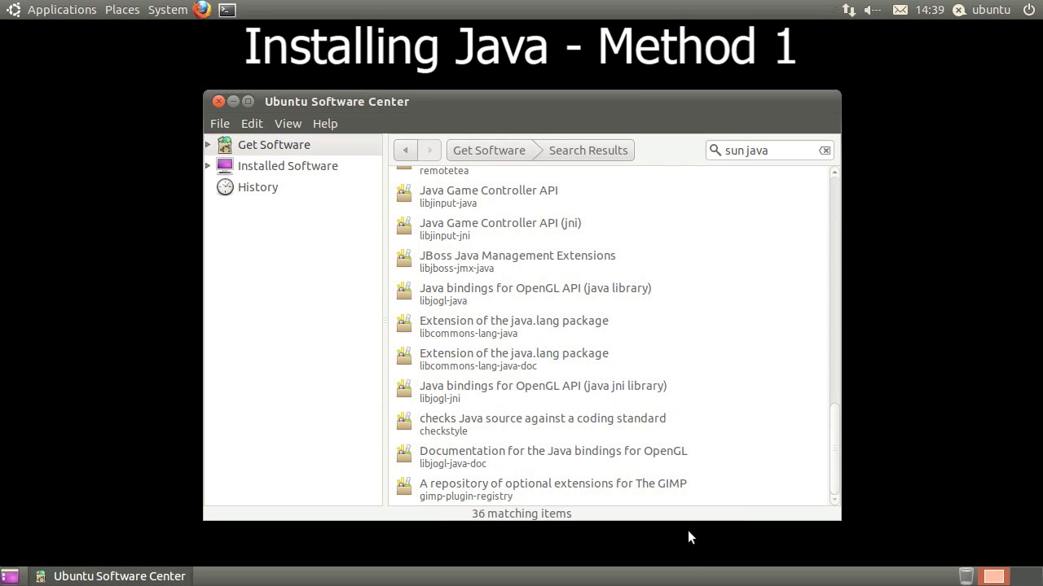
left_click(825, 152)
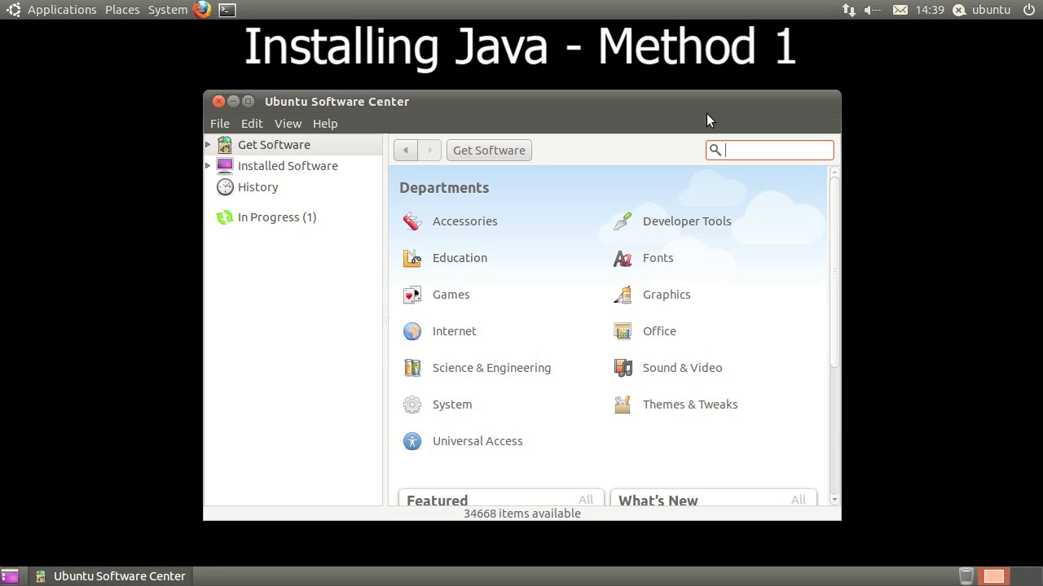
Step: Re-search 'sun java' and install Sun Java(TM) Runtime Environment (JRE) 6, authenticating with the account password
type("s")
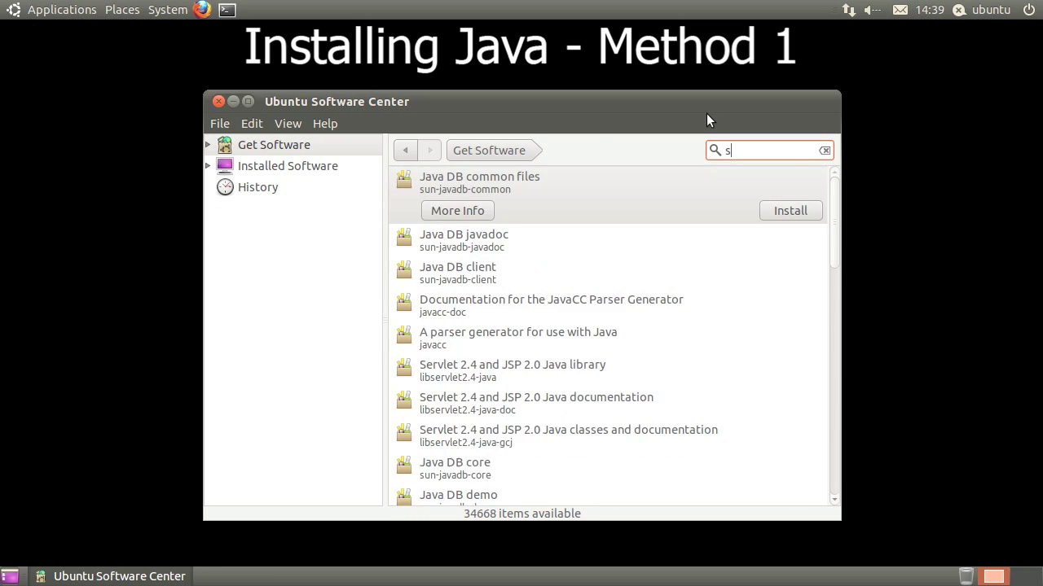
type("un java")
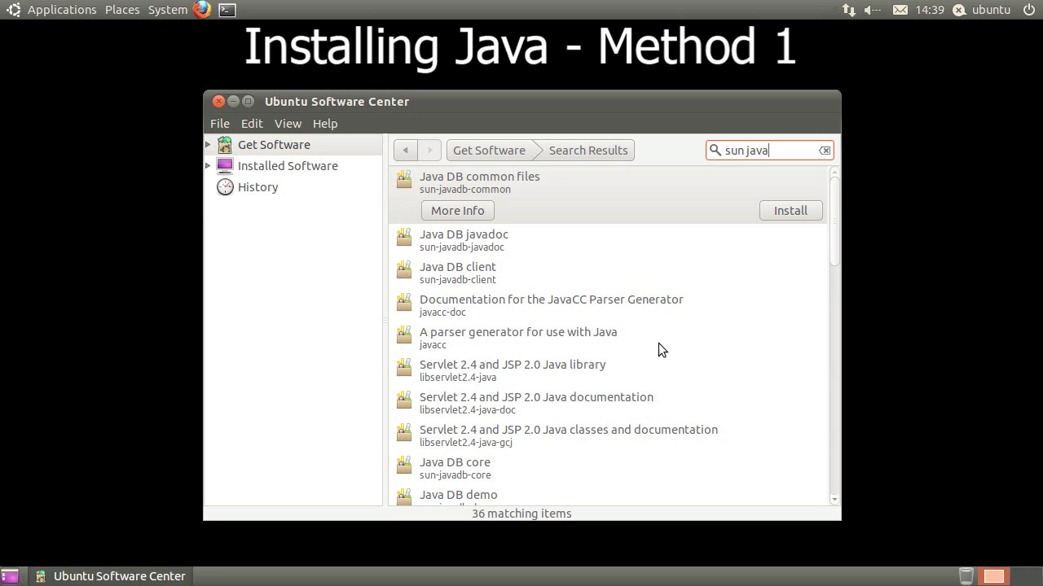
scroll(658, 343, "down", 5)
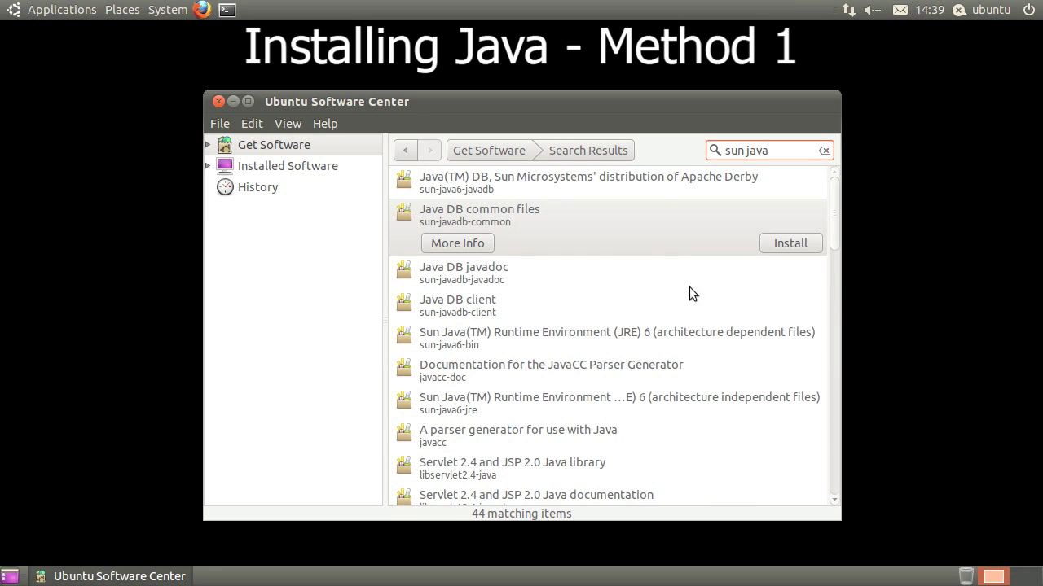
left_click(638, 341)
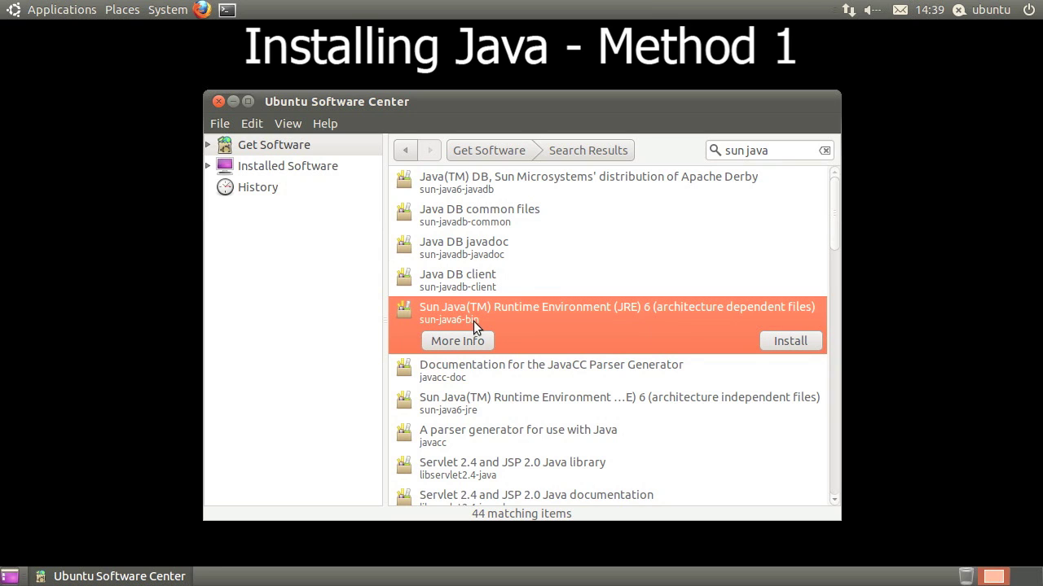
left_click(790, 341)
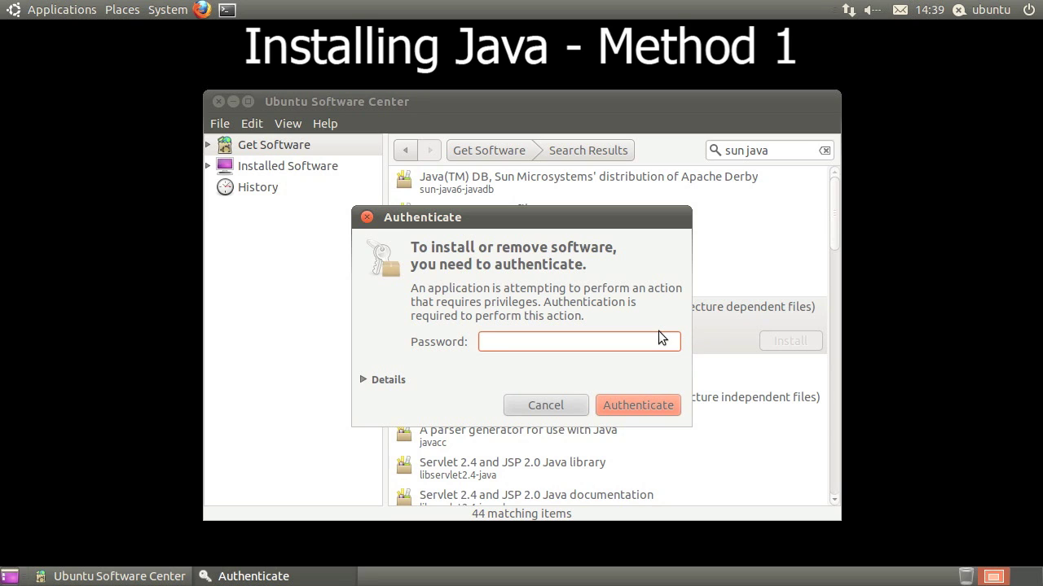
type("••••••••")
left_click(652, 405)
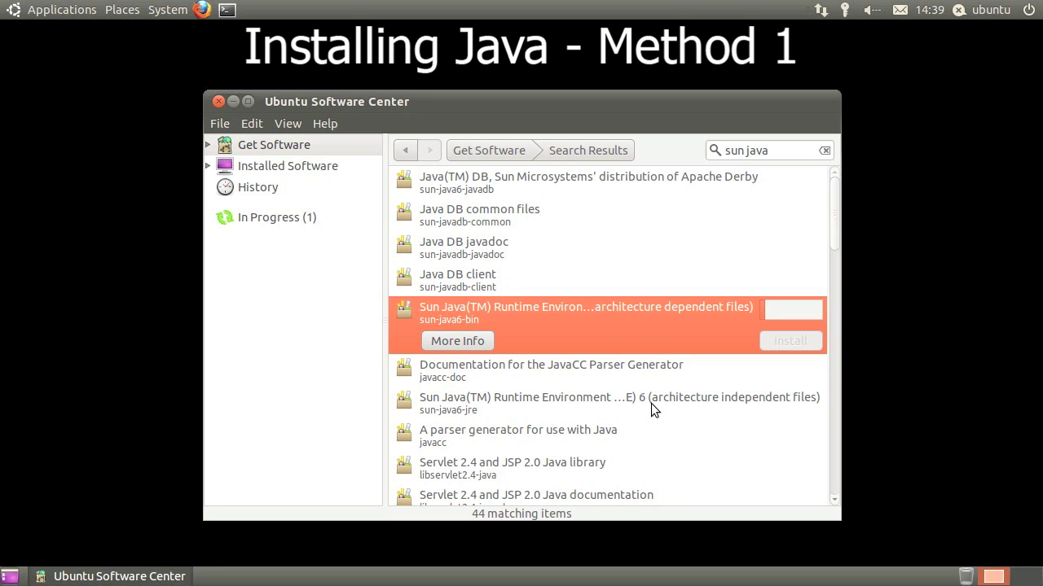
left_click(308, 220)
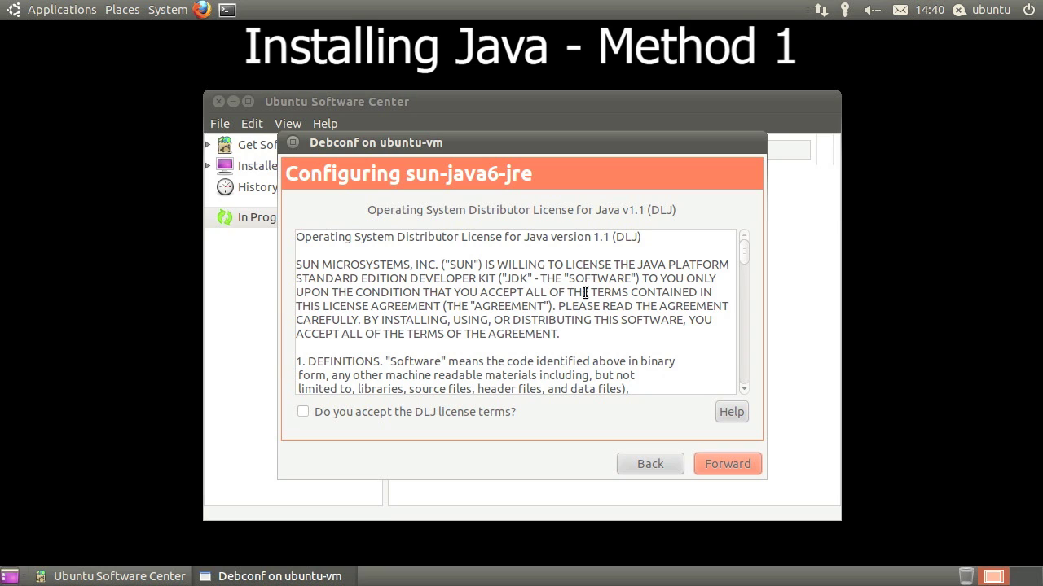
Step: Accept the DLJ license terms, confirm sun-java6-jre shows installed, and close the Software Center
left_click(320, 417)
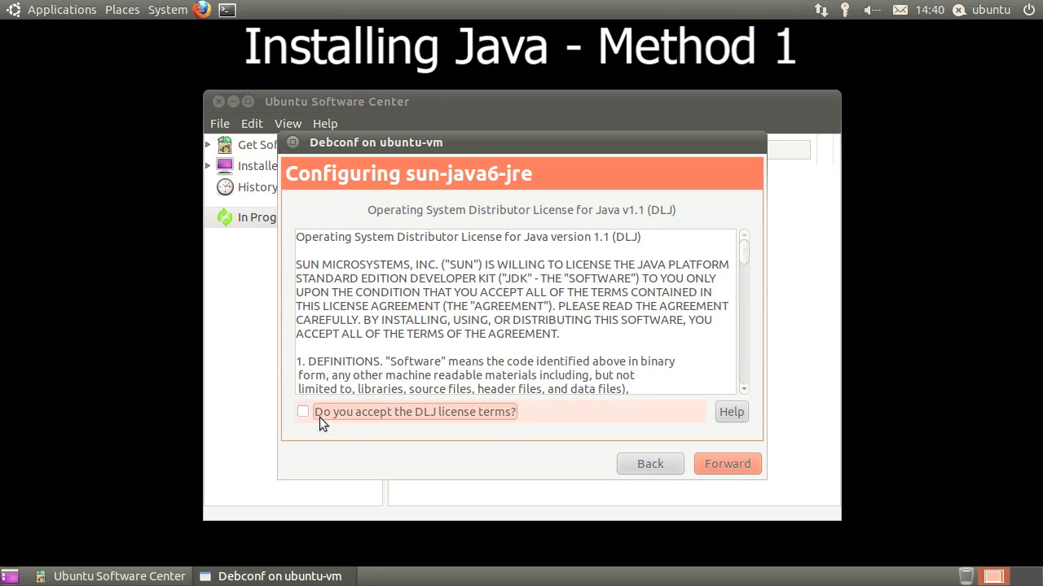
left_click(727, 464)
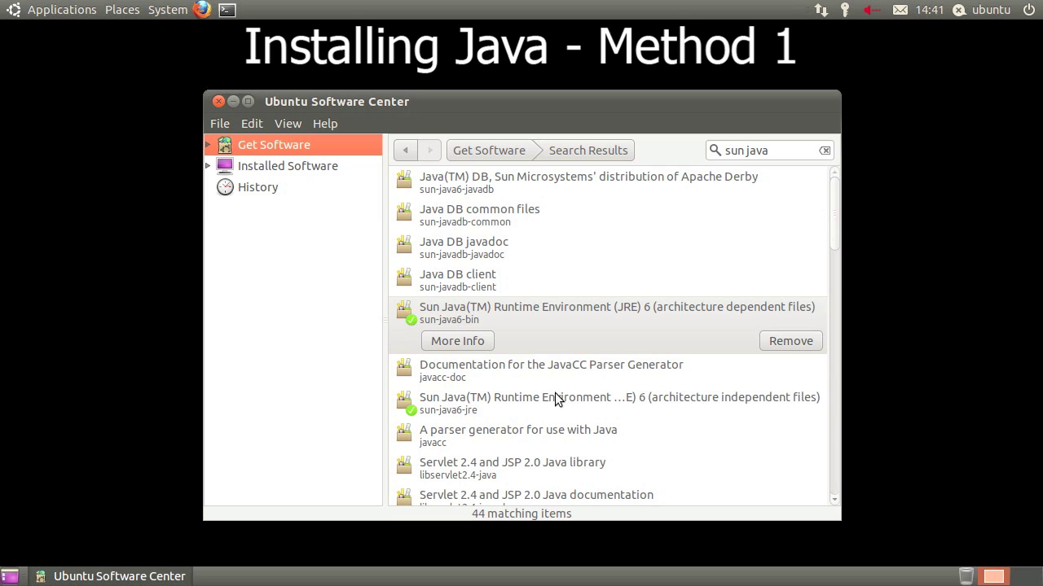
left_click(590, 399)
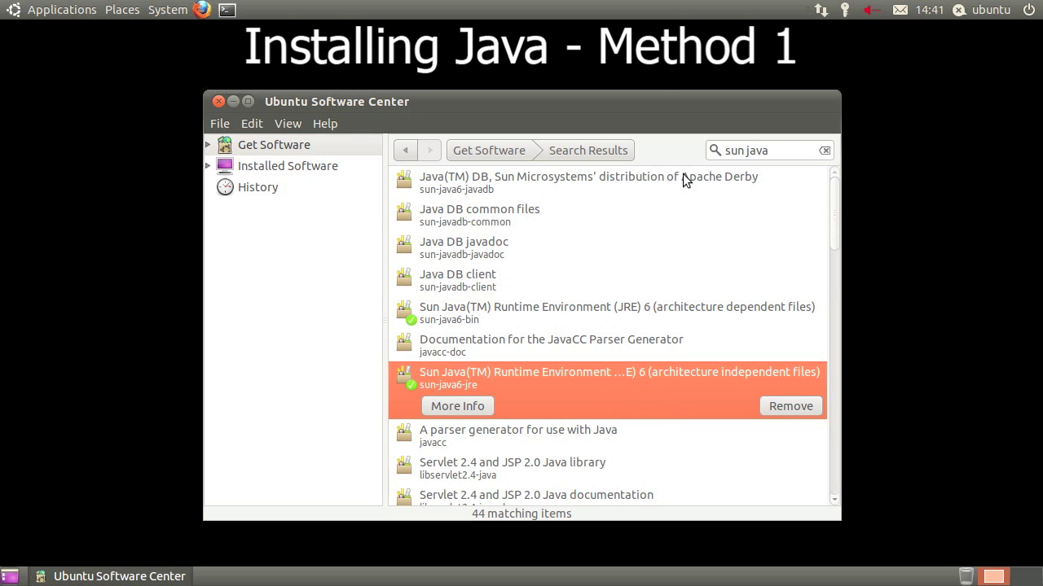
left_click(218, 103)
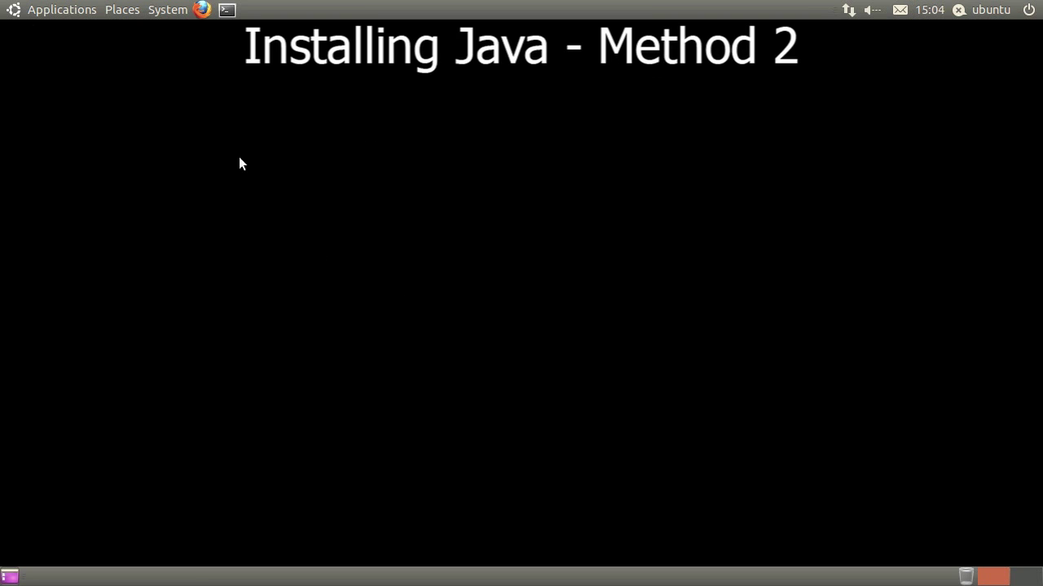
Step: Launch Synaptic Package Manager from System > Administration
left_click(169, 10)
mouse_move(207, 54)
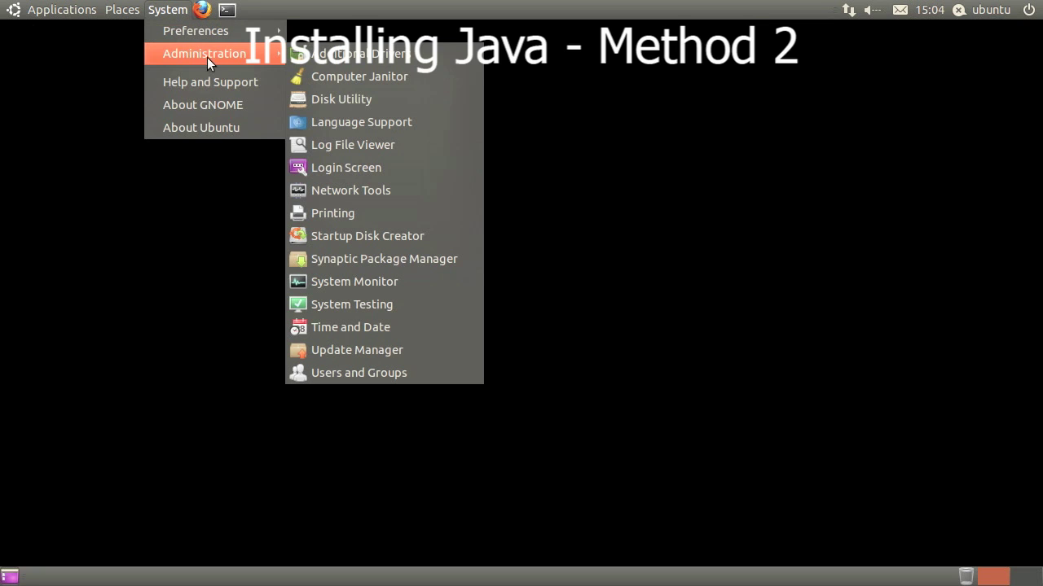
left_click(457, 259)
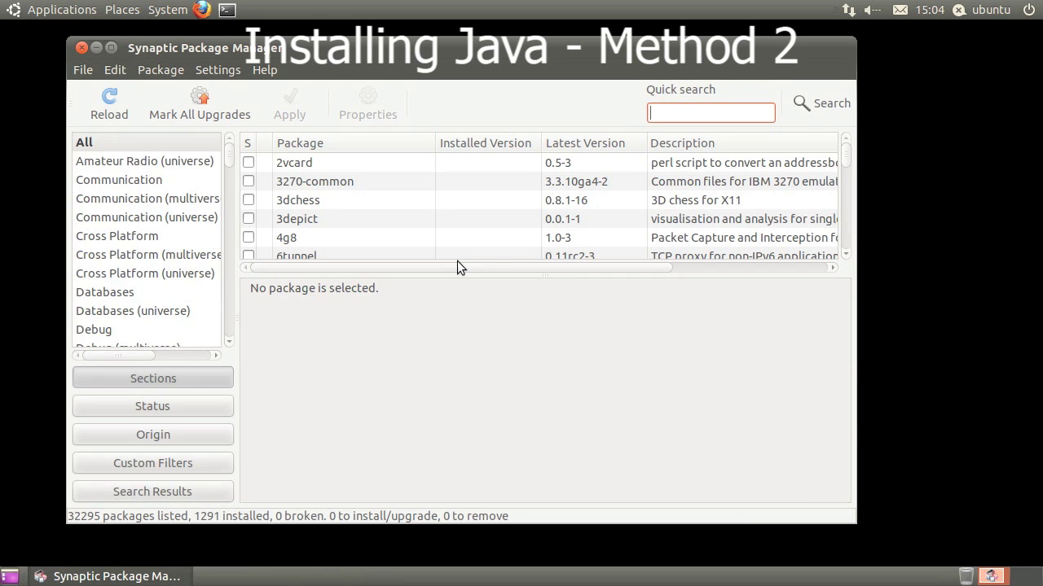
Step: Search packages for 'jre' and show the openjdk-6-jre description among the 24 results
left_click(844, 106)
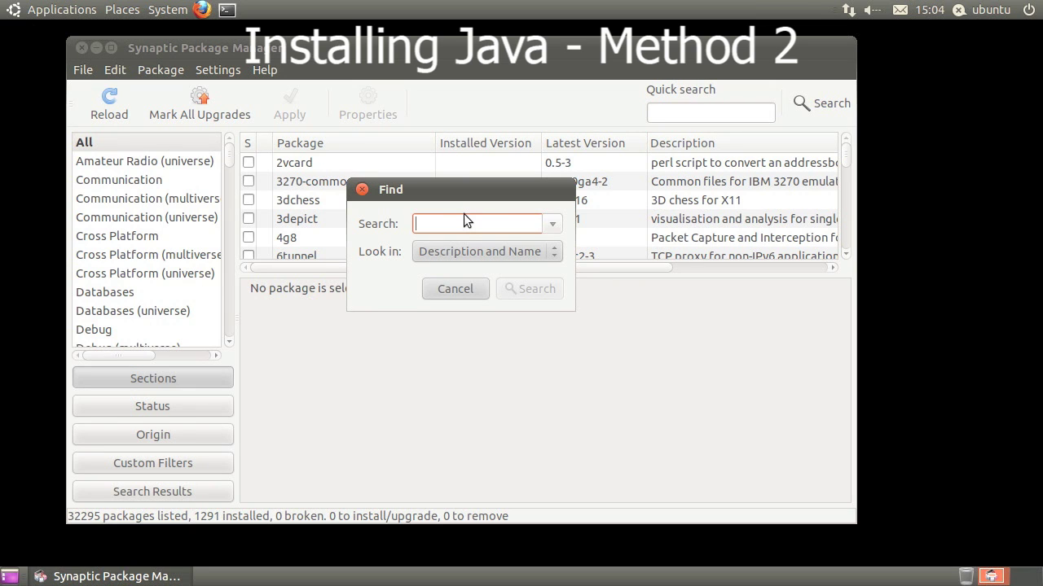
type("jre")
left_click(544, 288)
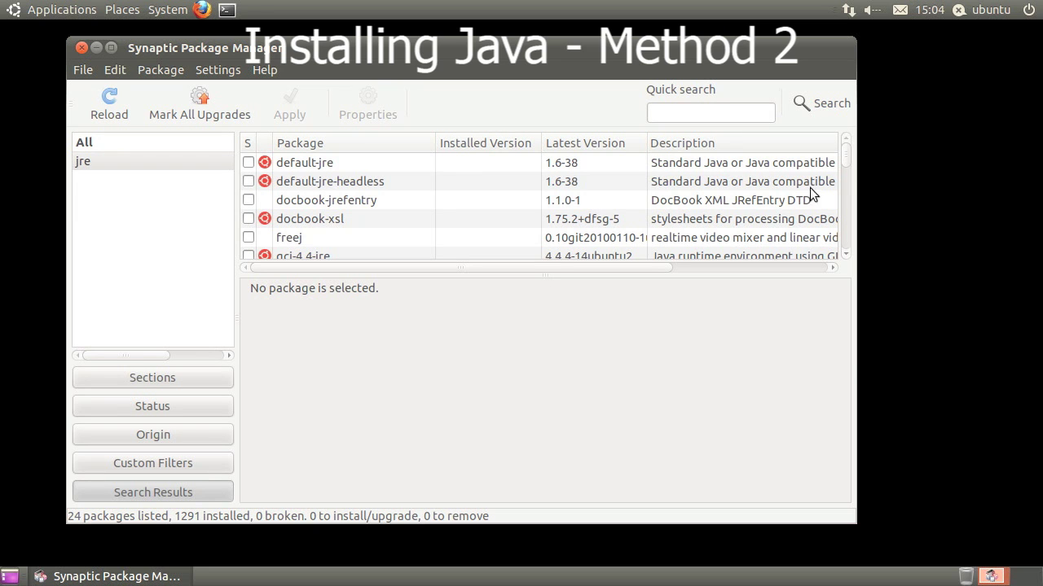
left_click_drag(851, 161, 841, 242)
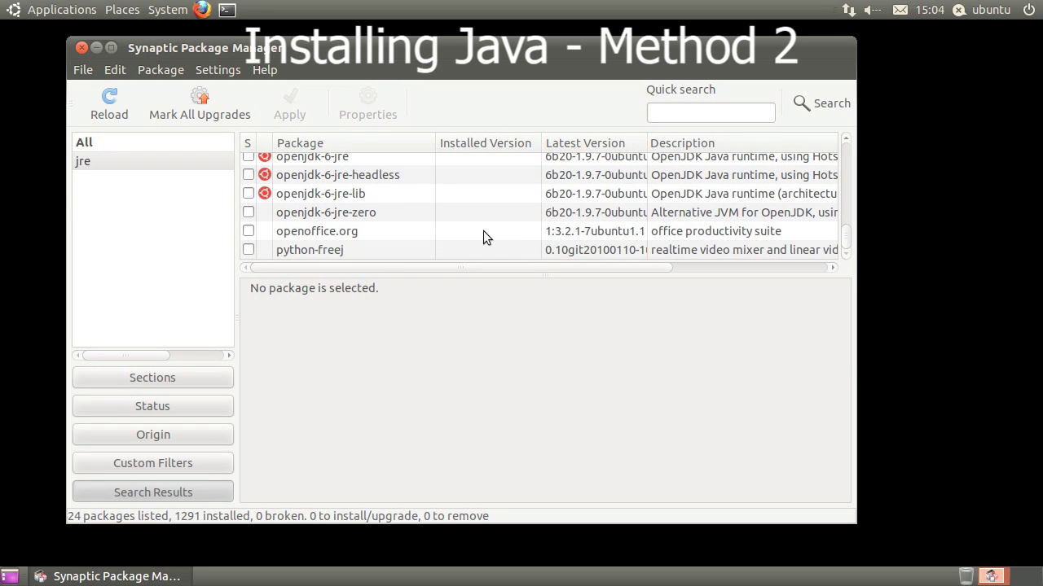
scroll(483, 230, "up", 1)
left_click(360, 179)
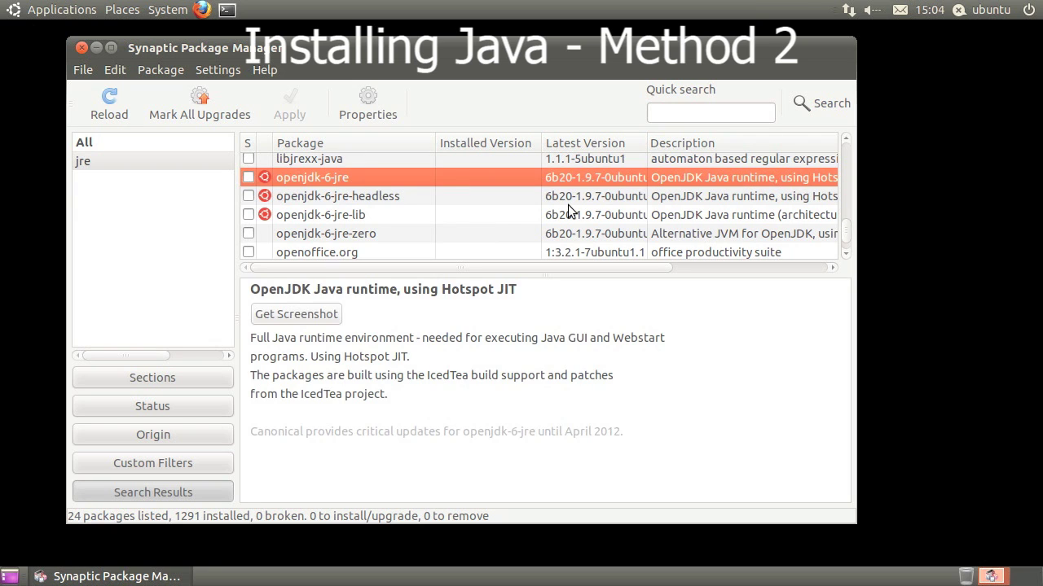
Step: Tick Canonical Partners in Synaptic's Repositories settings and reload the package information
left_click(207, 70)
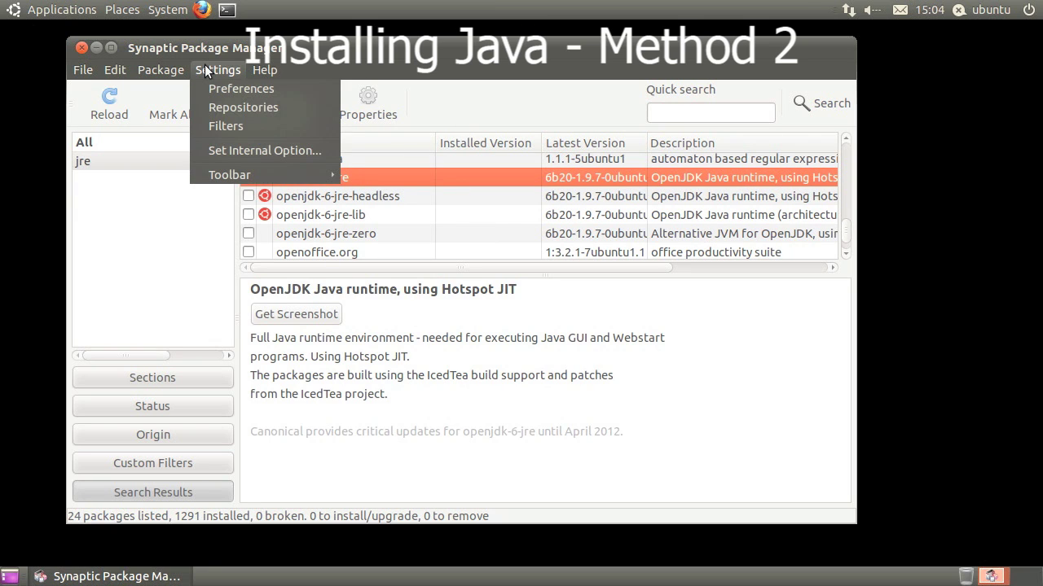
left_click(305, 107)
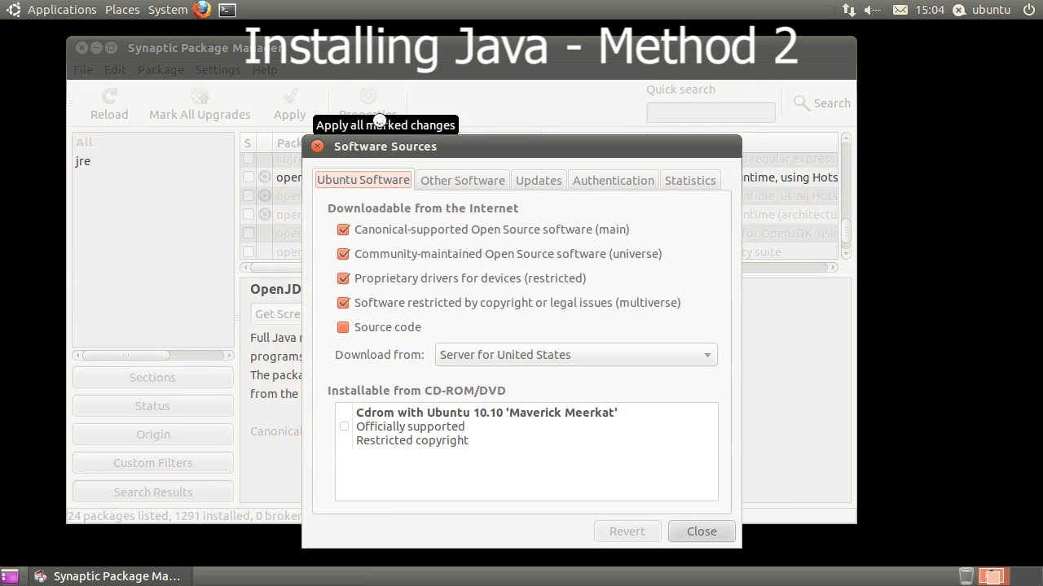
left_click_drag(457, 147, 503, 69)
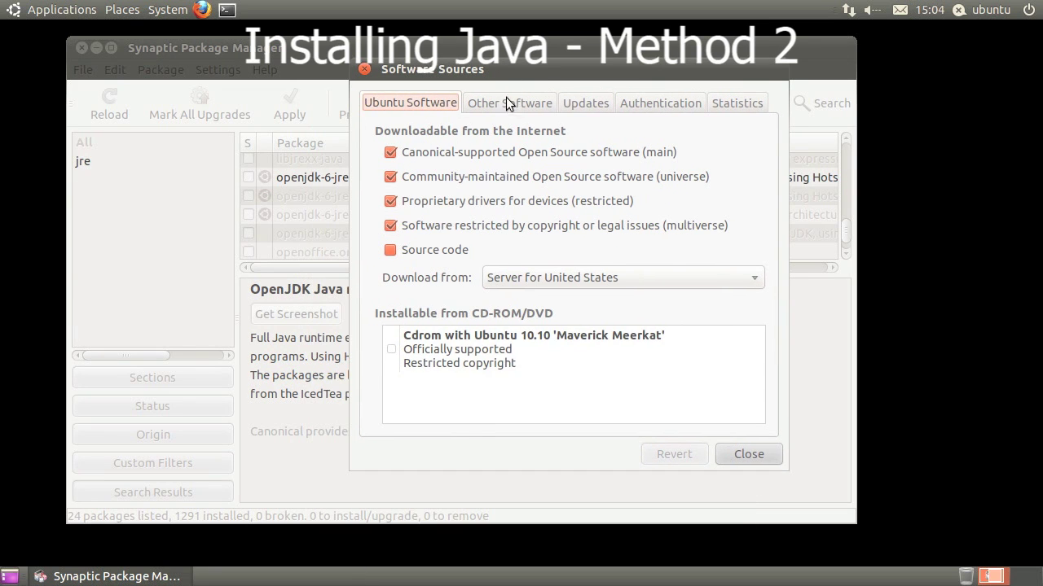
left_click(505, 104)
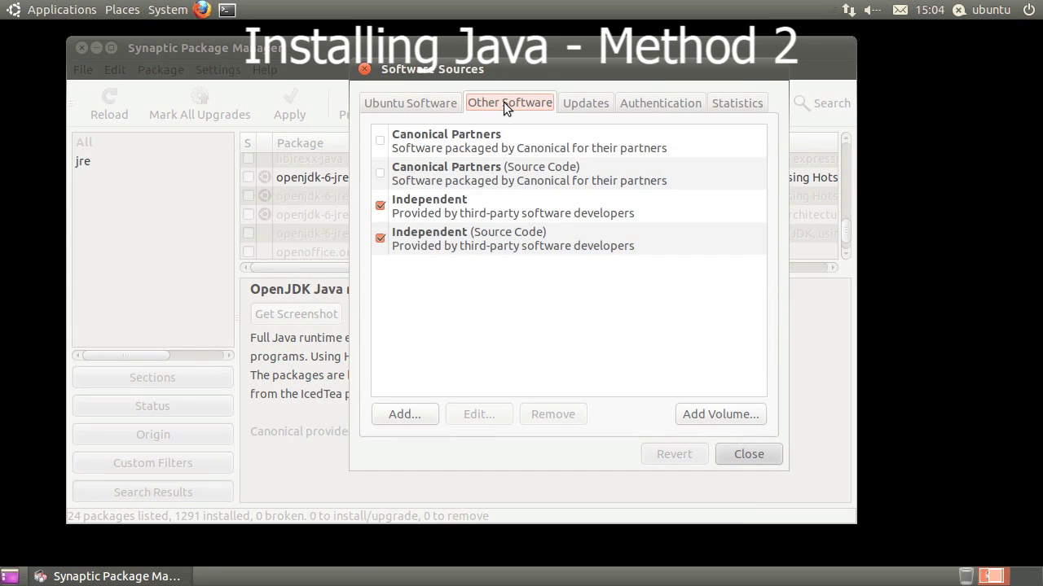
left_click(380, 141)
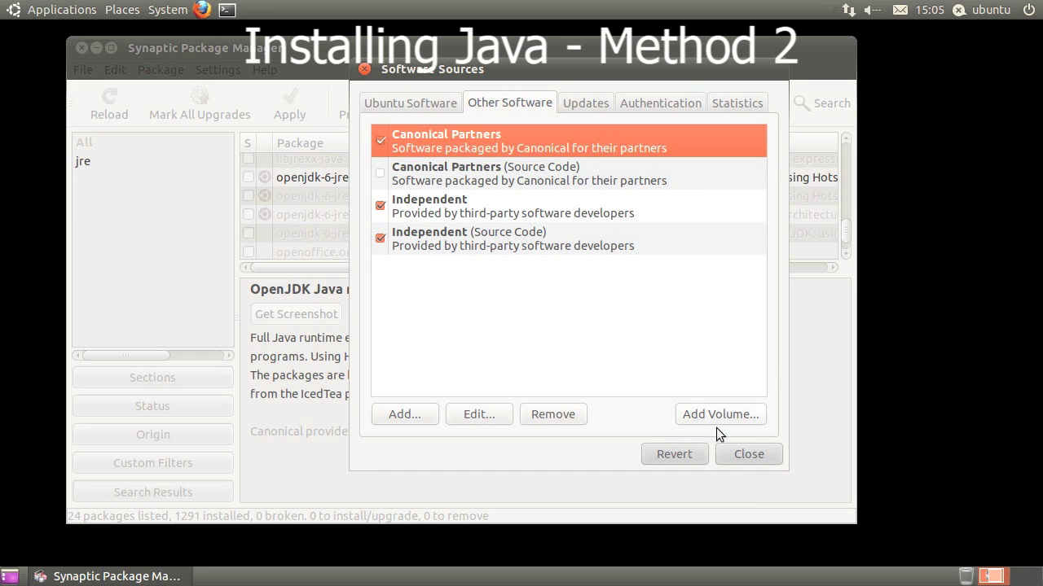
left_click(746, 454)
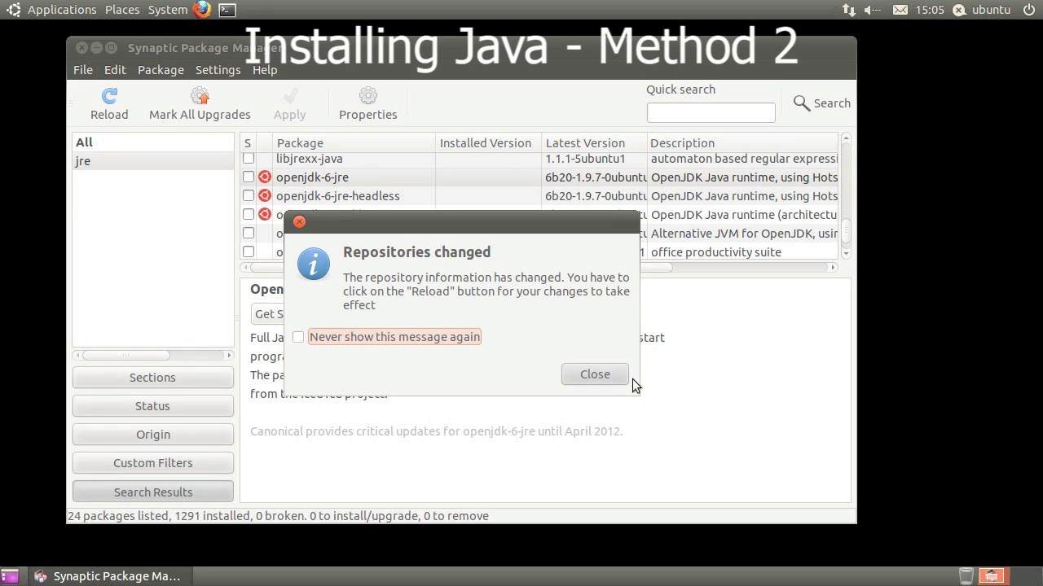
left_click(594, 375)
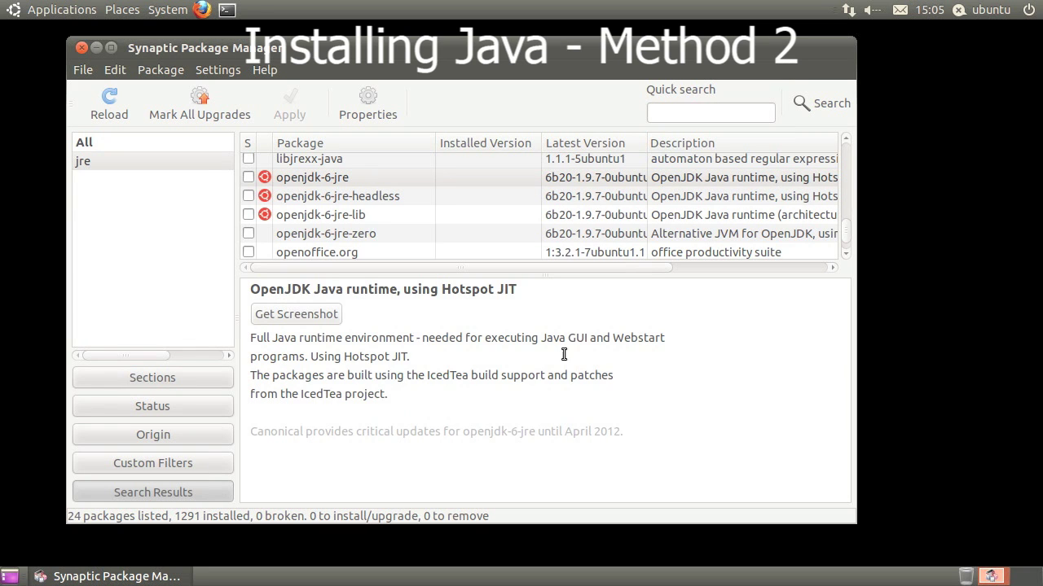
left_click(129, 118)
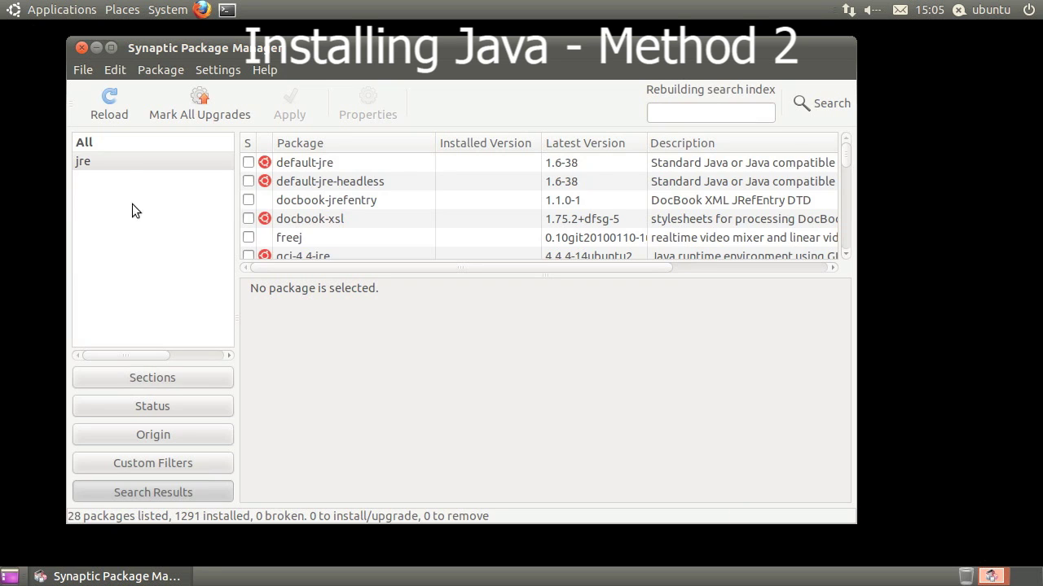
Step: Mark sun-java6-bin for installation with its required packages, including sun-java6-jre (7 packages, 105 MB)
left_click(112, 161)
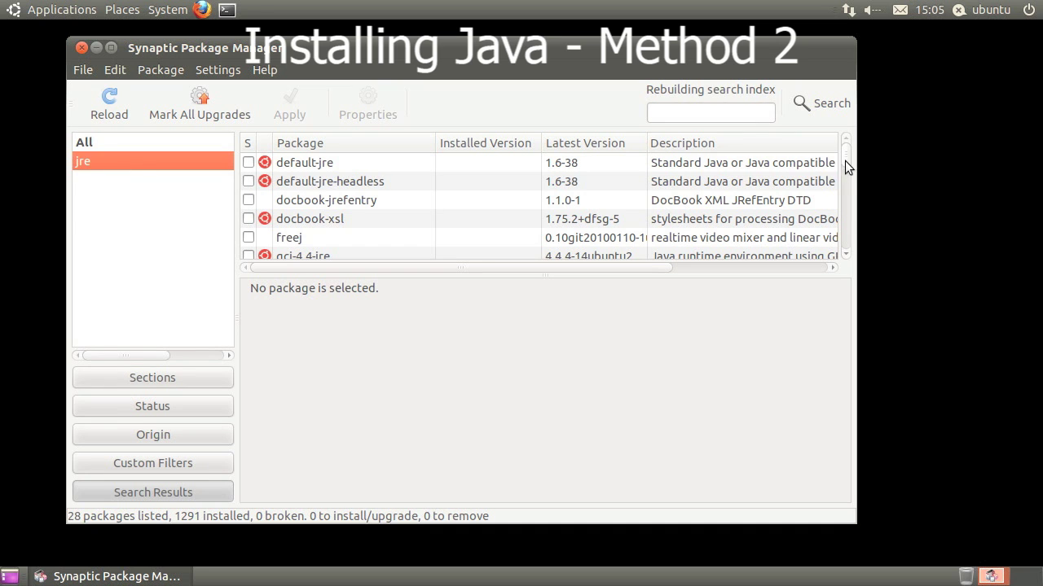
left_click_drag(845, 163, 849, 249)
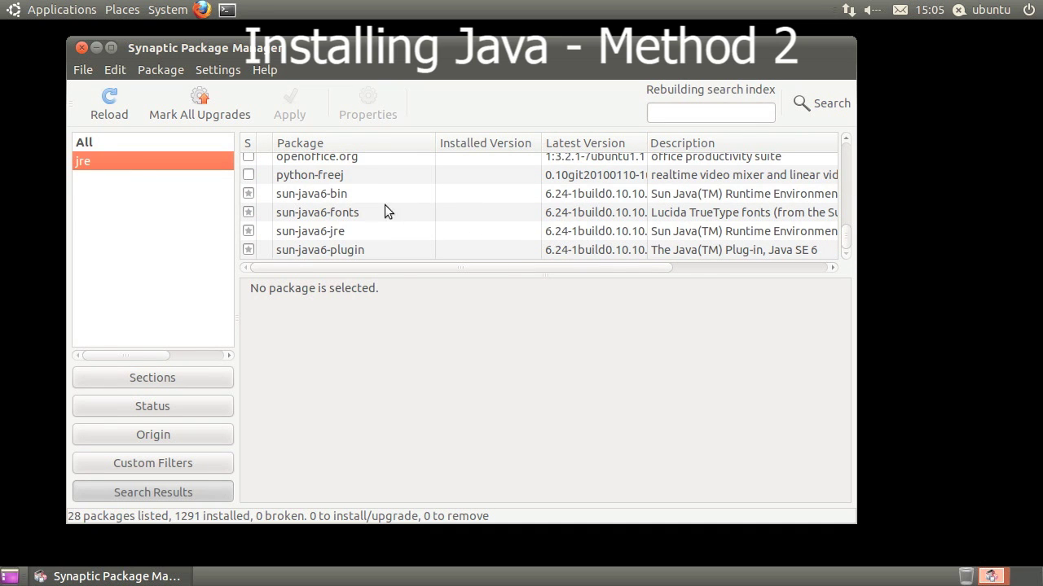
left_click(339, 194)
right_click(395, 193)
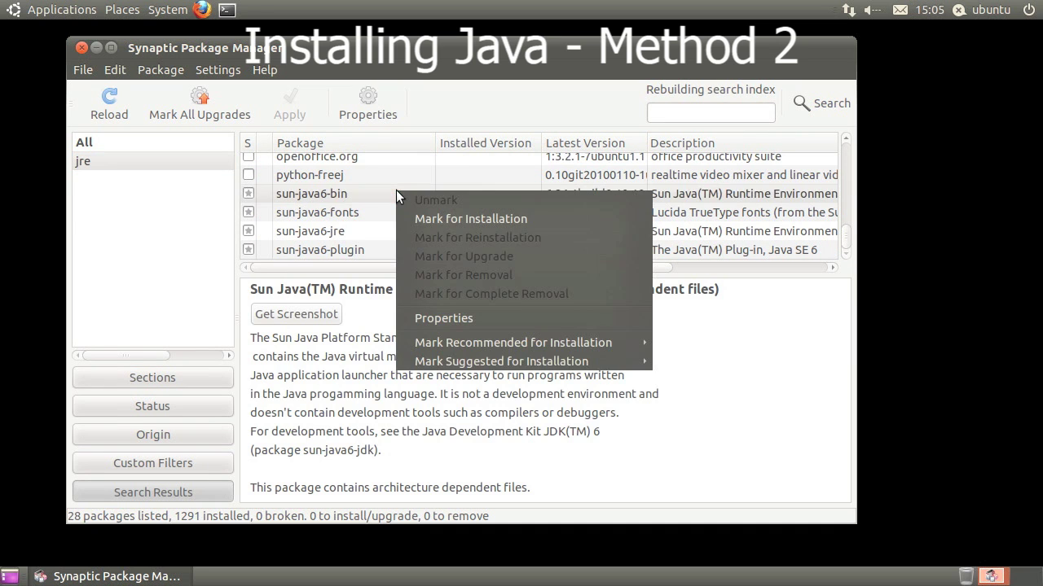
left_click(466, 219)
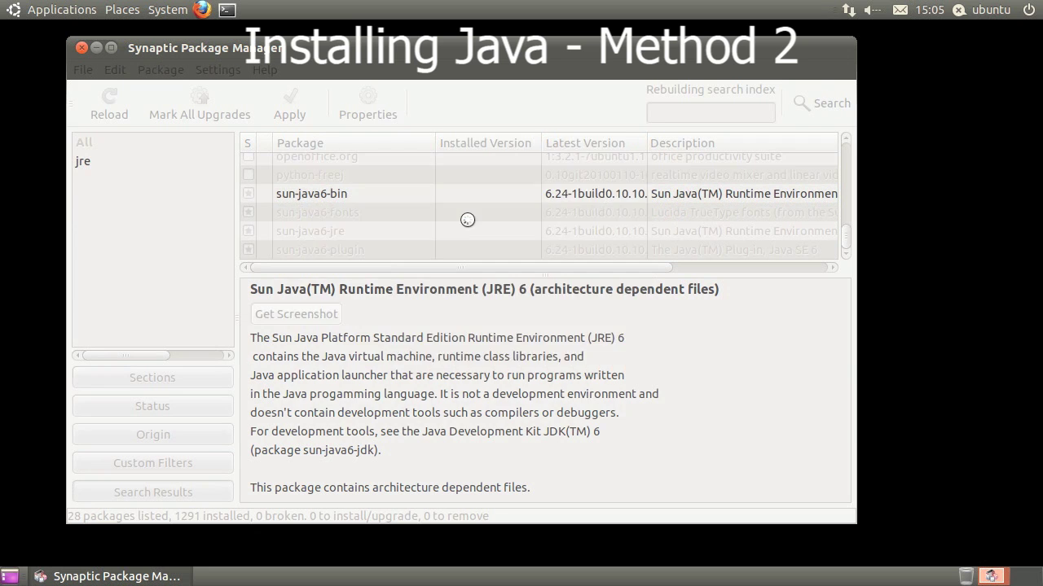
left_click_drag(447, 139, 538, 155)
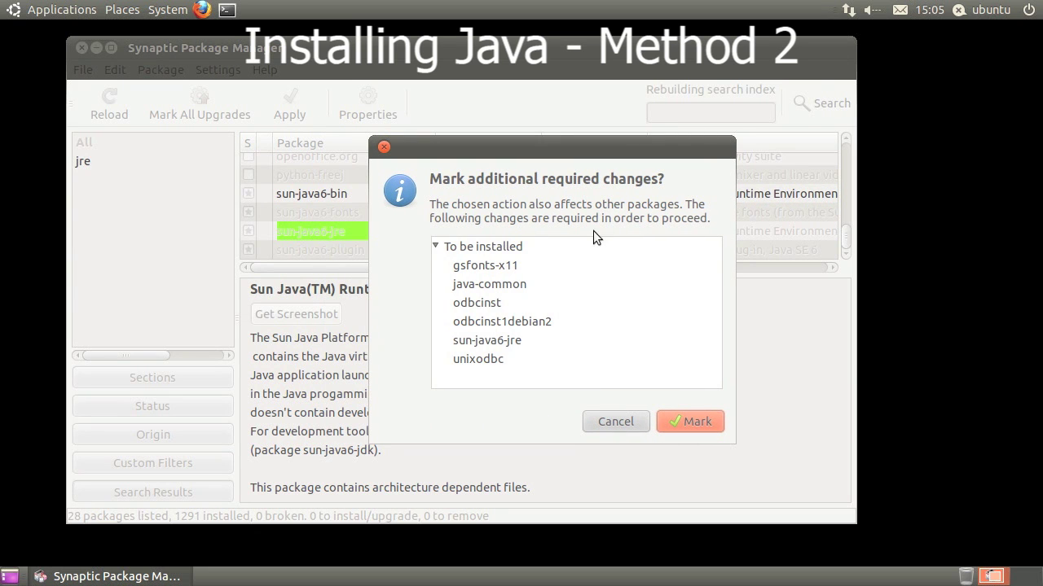
left_click(697, 422)
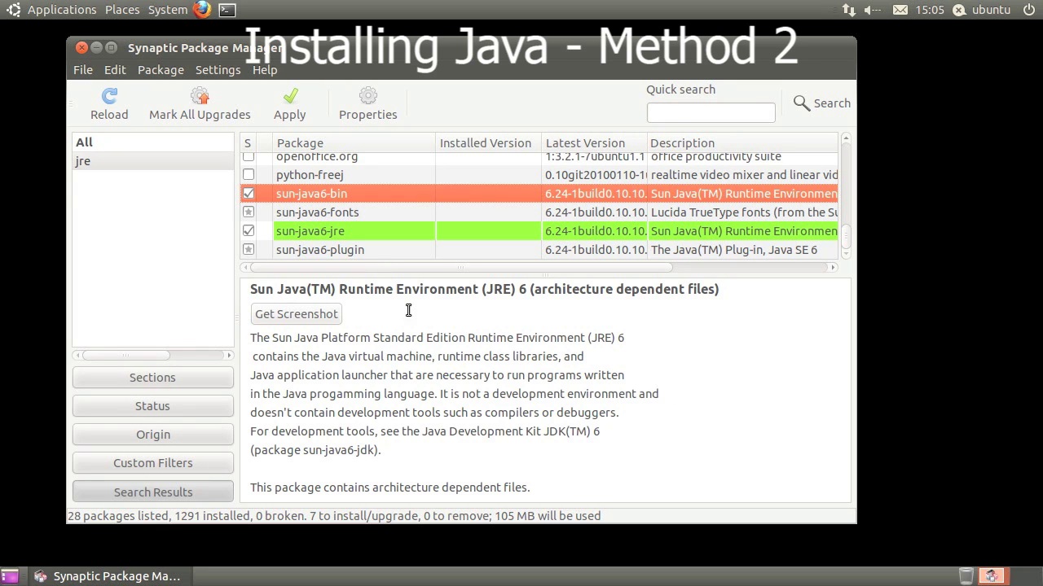
Step: Review the summary and apply the marked changes to start installing the Sun Java packages
left_click(289, 106)
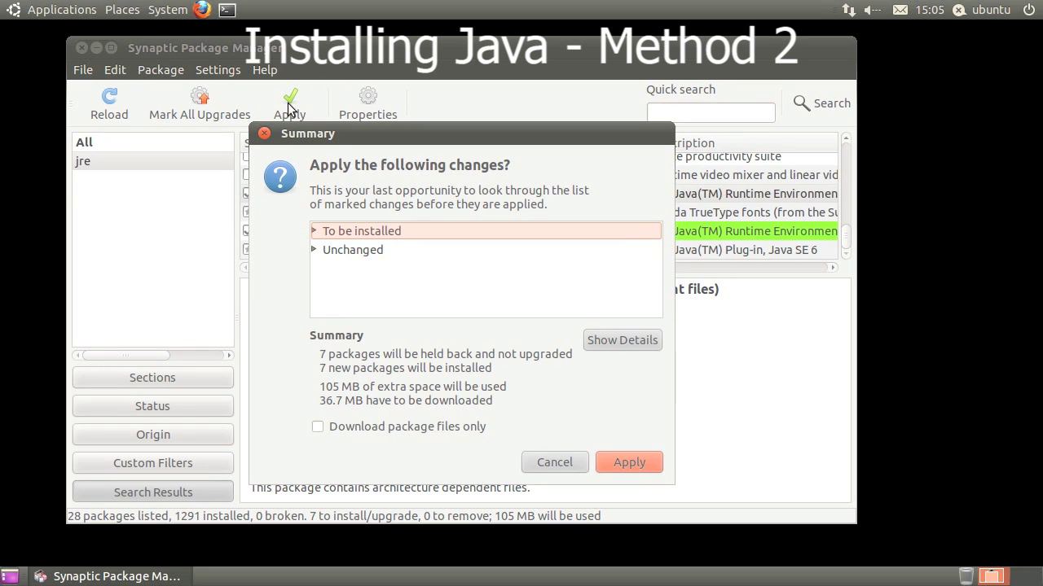
left_click(313, 249)
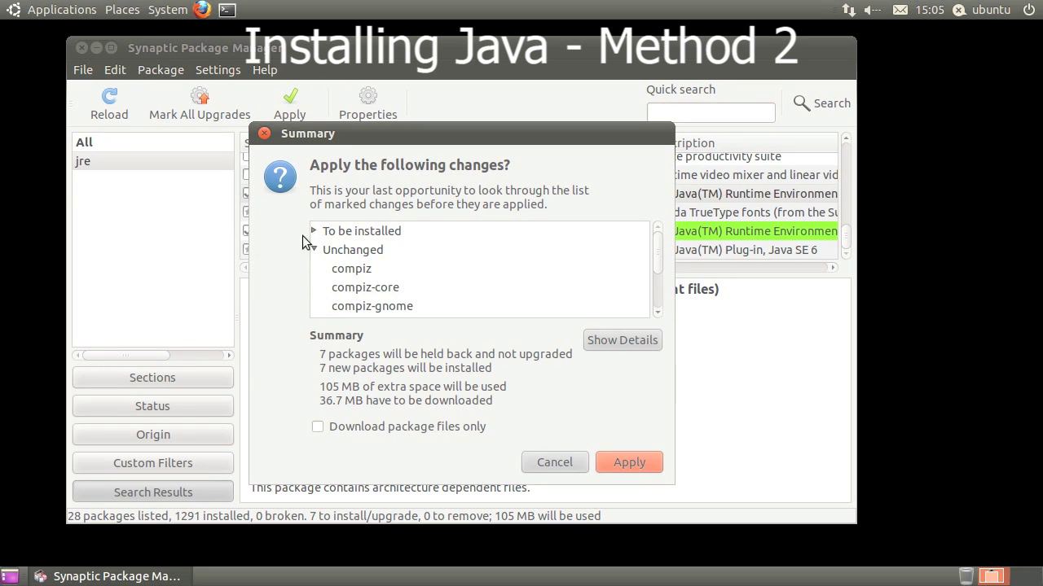
left_click(304, 233)
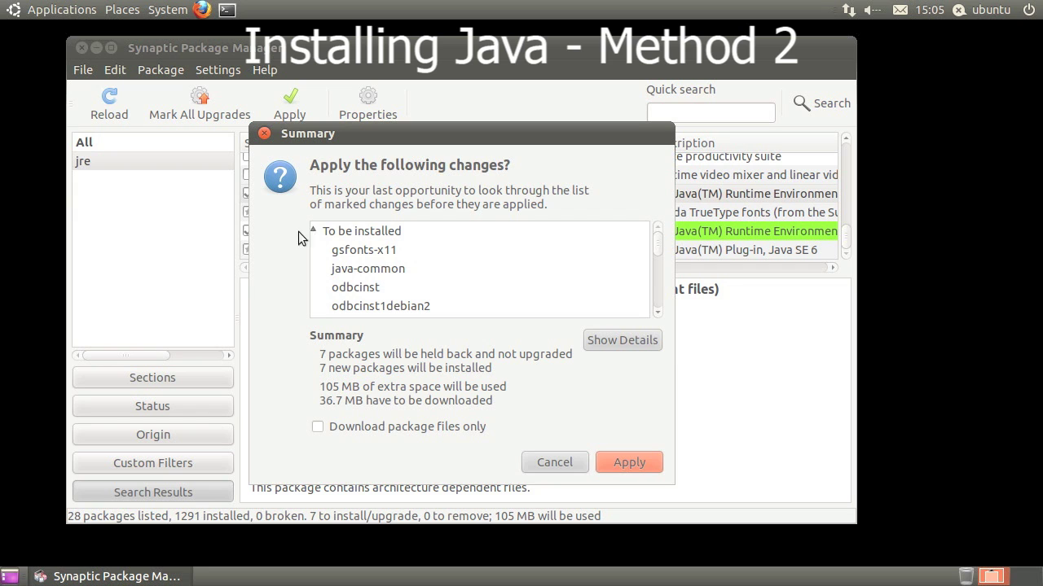
left_click(629, 463)
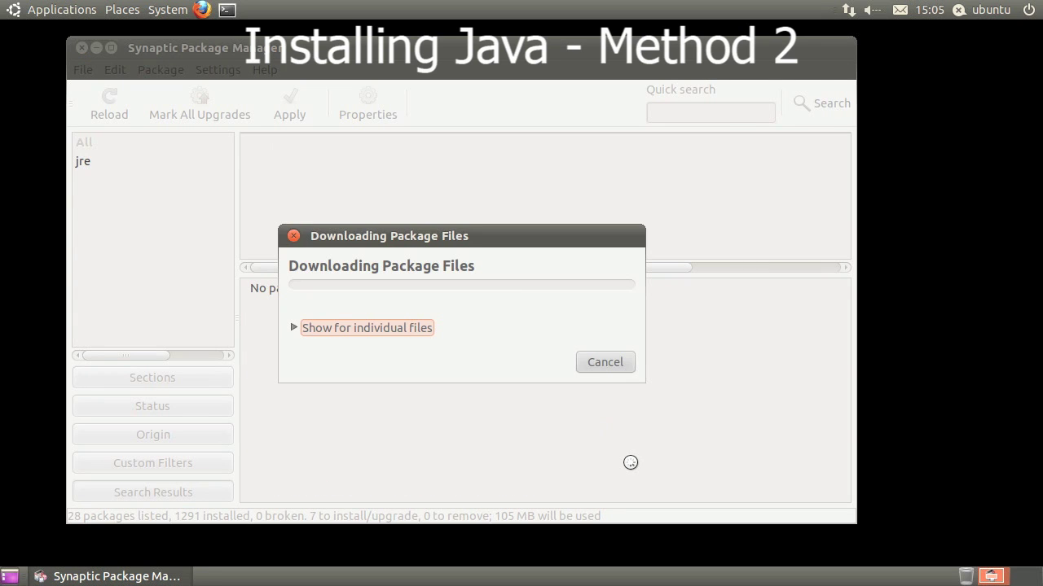
left_click(398, 329)
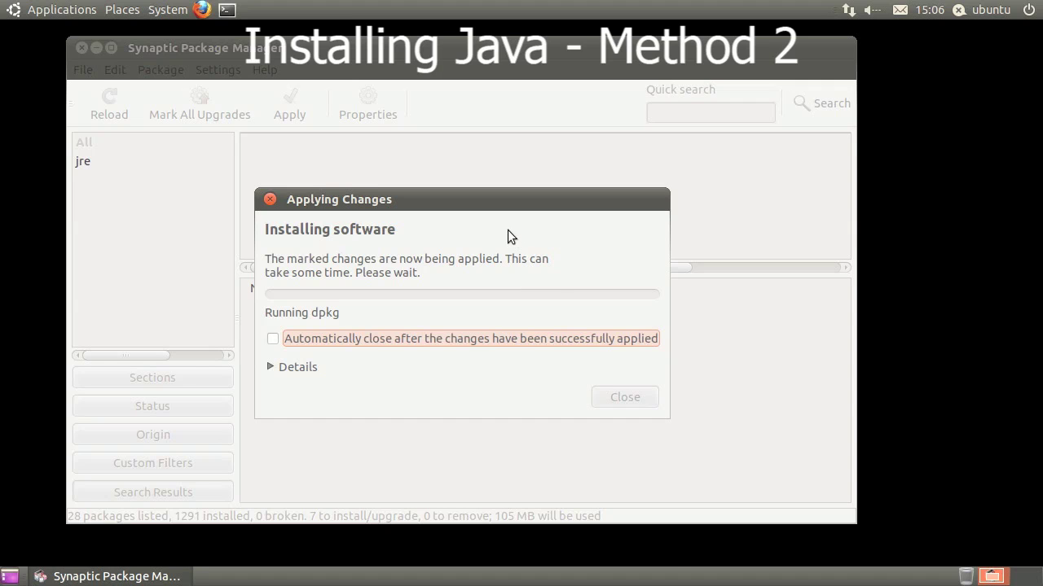
Step: Accept the DLJ license terms for sun-java6-jre and close Synaptic
left_click(271, 368)
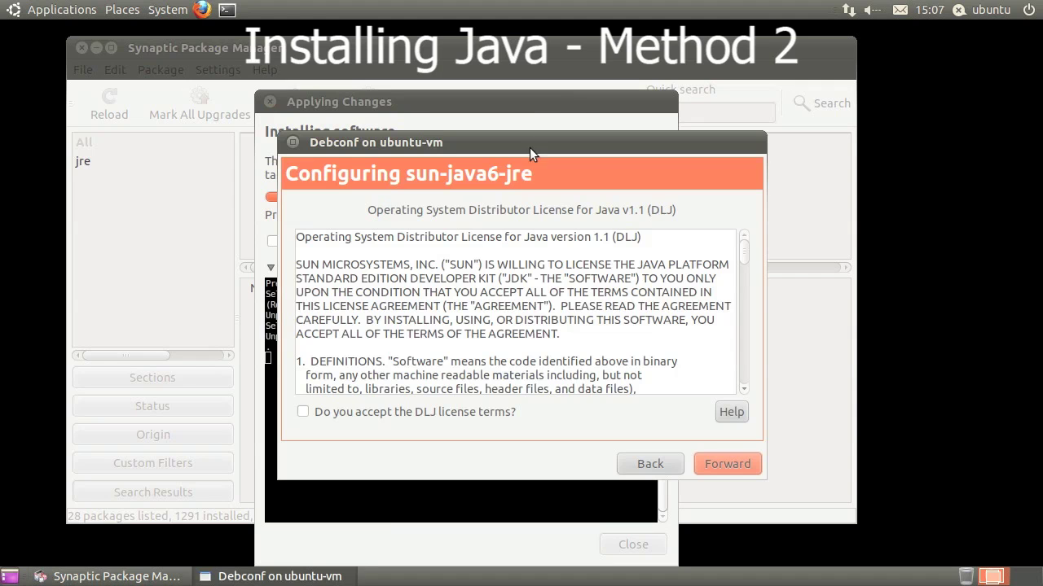
left_click(403, 418)
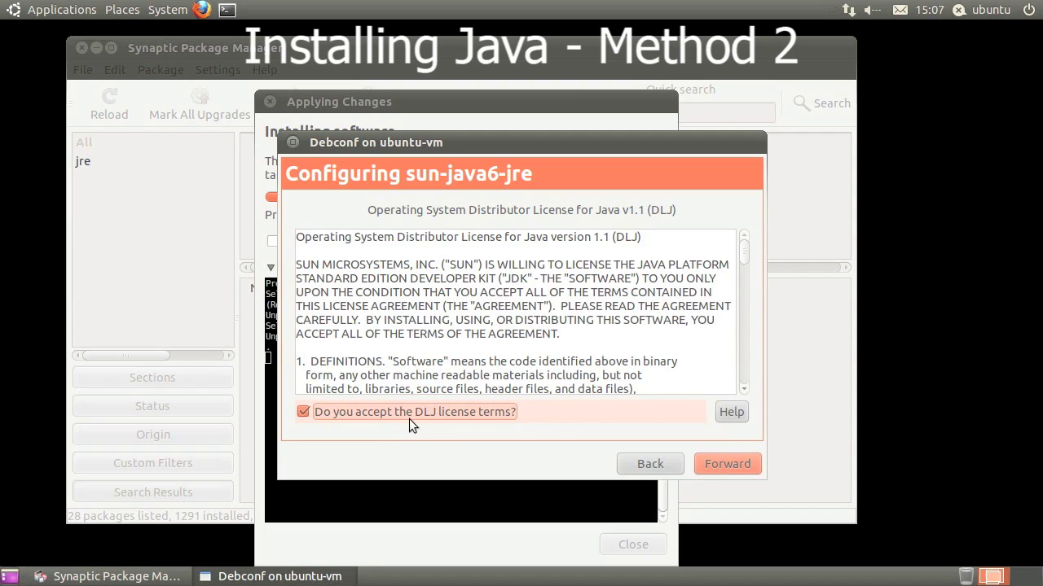
left_click(723, 458)
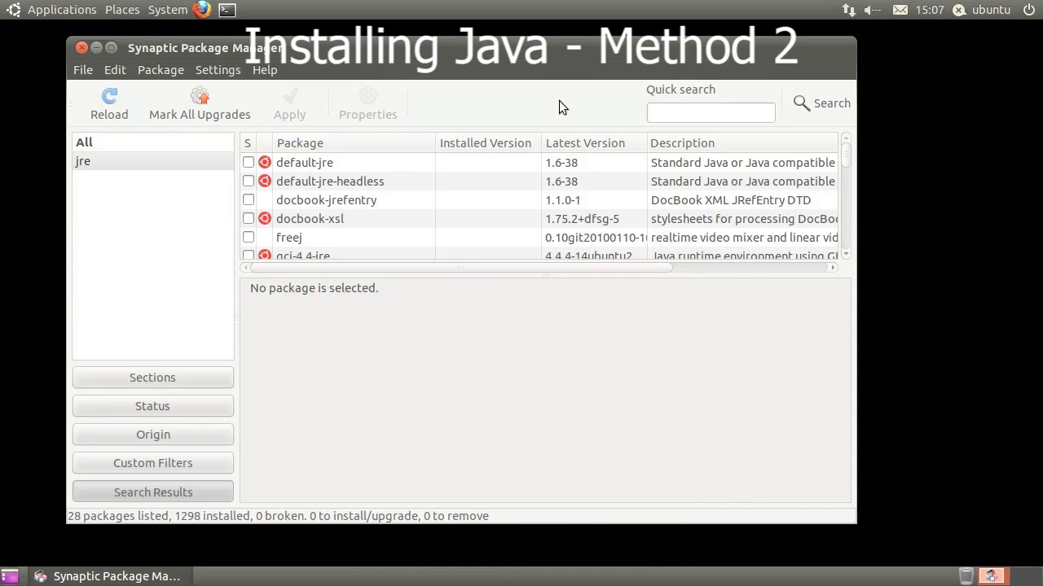
left_click(82, 48)
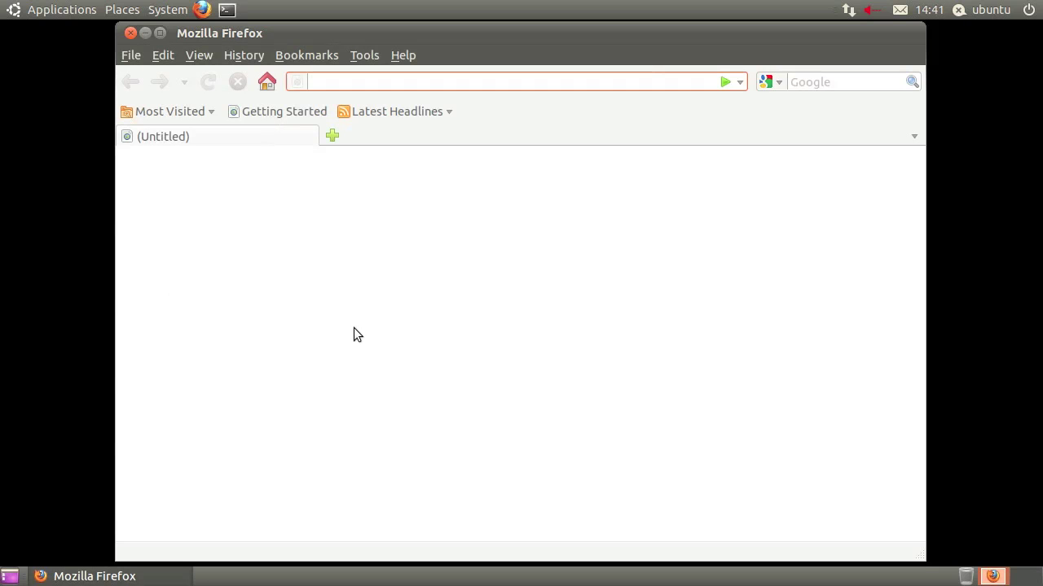
type("www.")
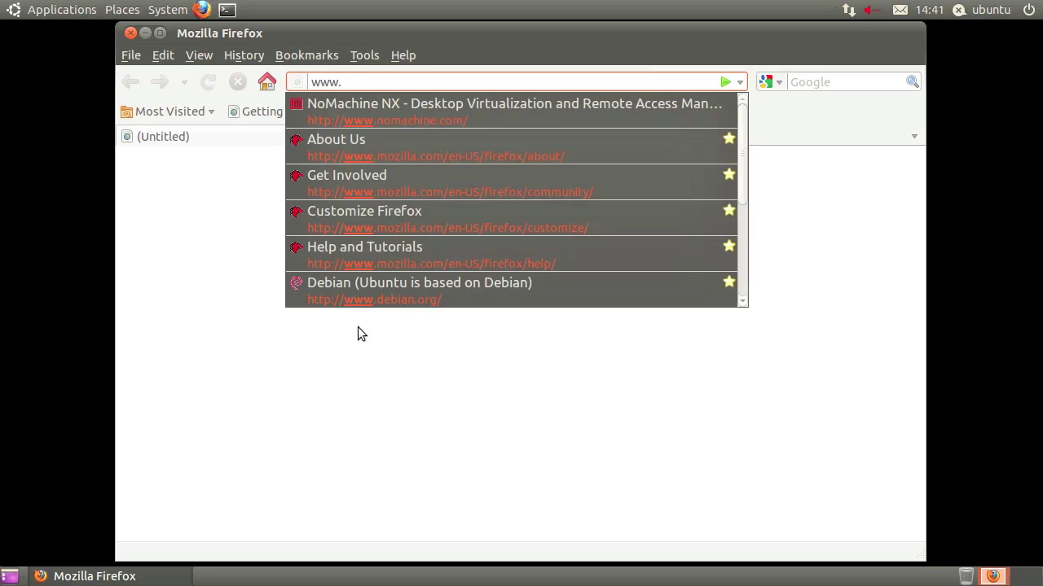
type("freenet")
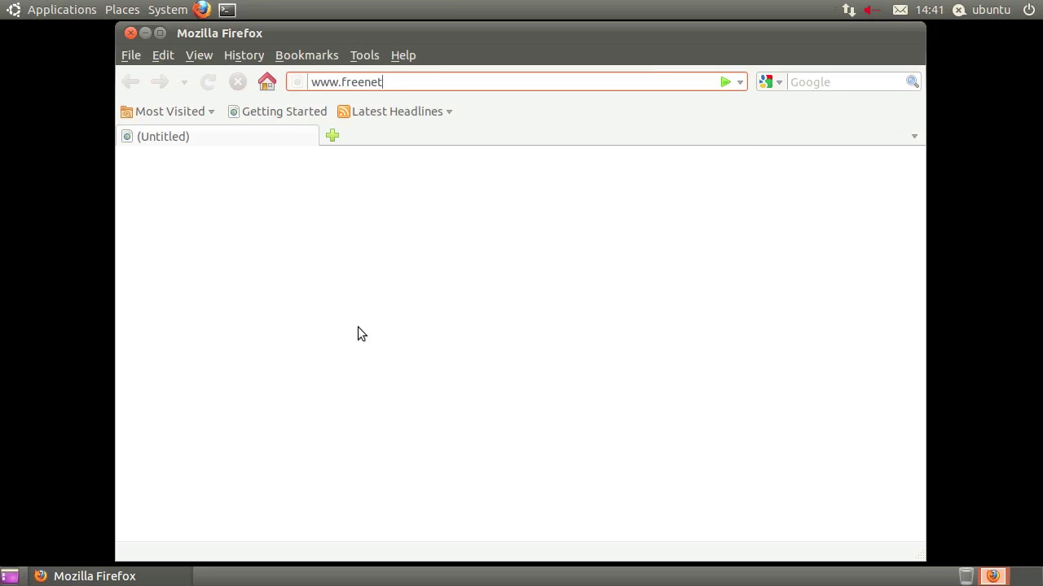
type("project.org")
key("Return")
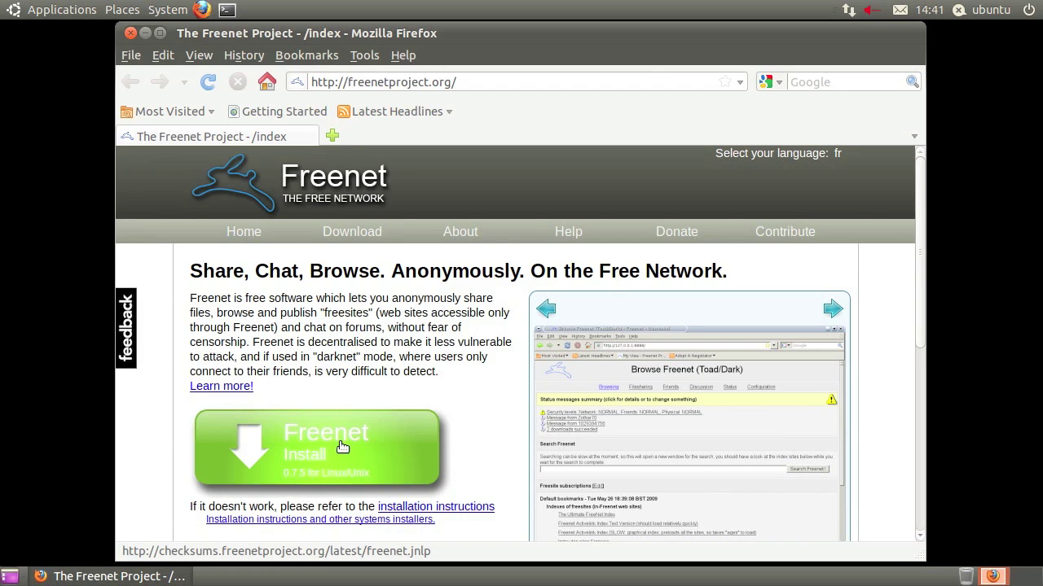
left_click(342, 446)
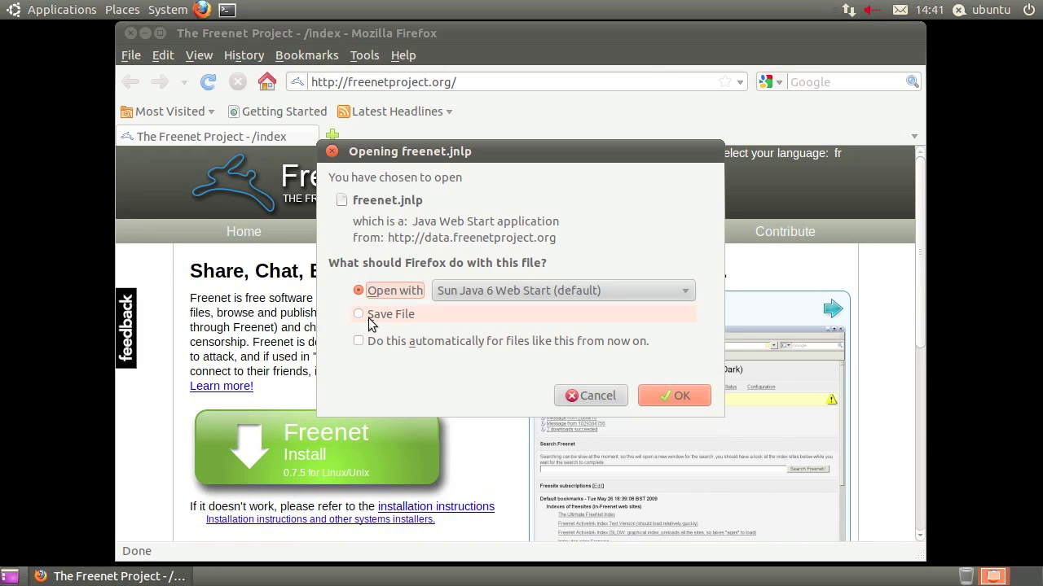
left_click(369, 318)
left_click(677, 396)
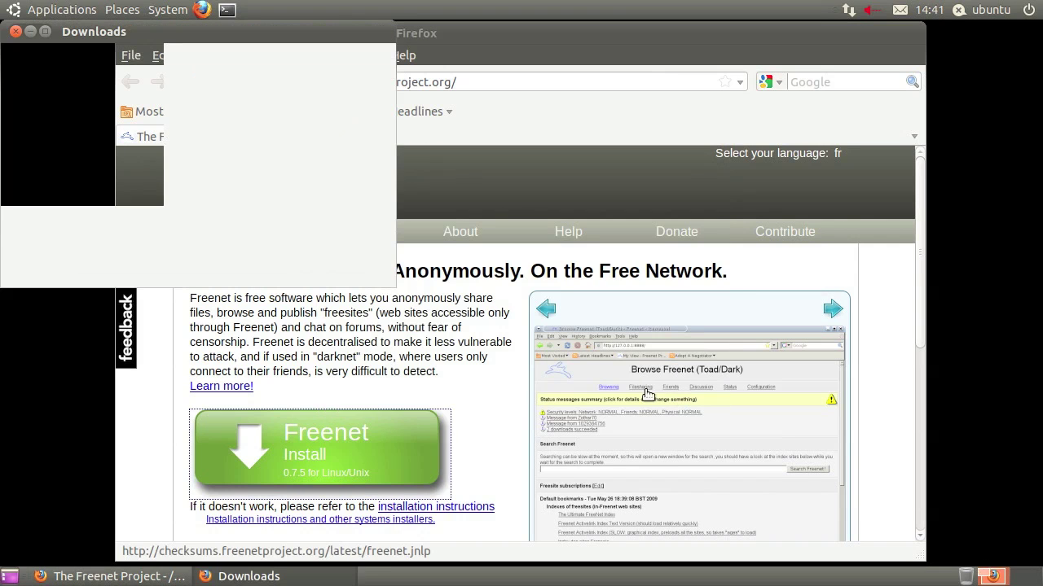
Step: Open the folder containing freenet.jnlp, clear and close the downloads list, and minimize Firefox
right_click(245, 64)
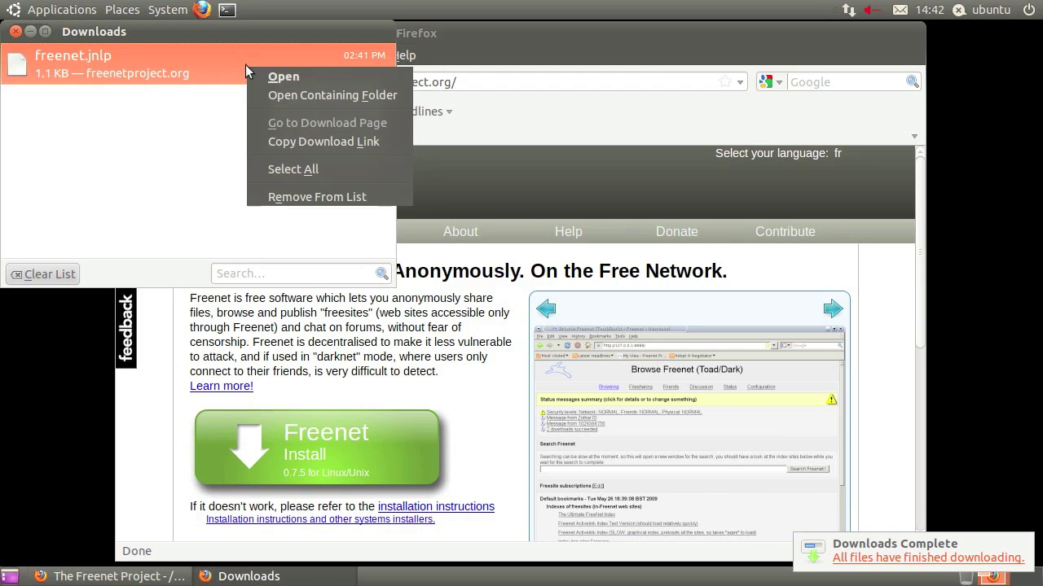
left_click(279, 94)
left_click(41, 272)
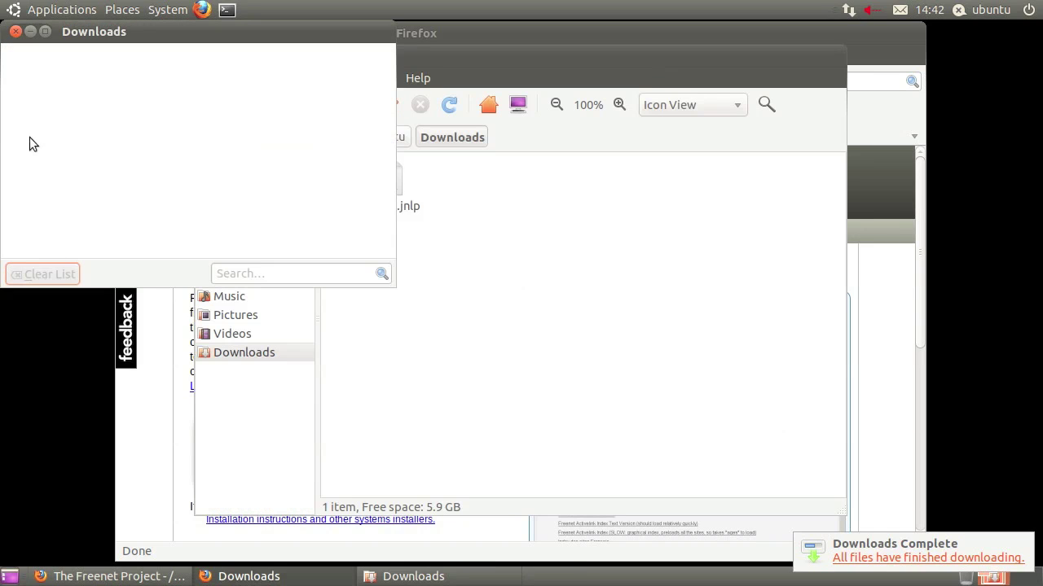
left_click(16, 31)
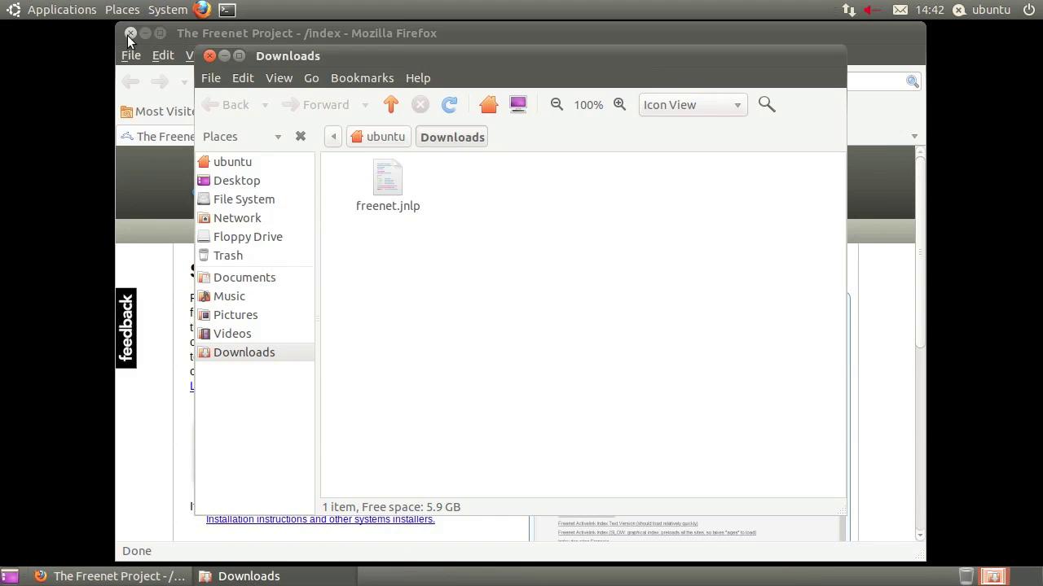
left_click(143, 34)
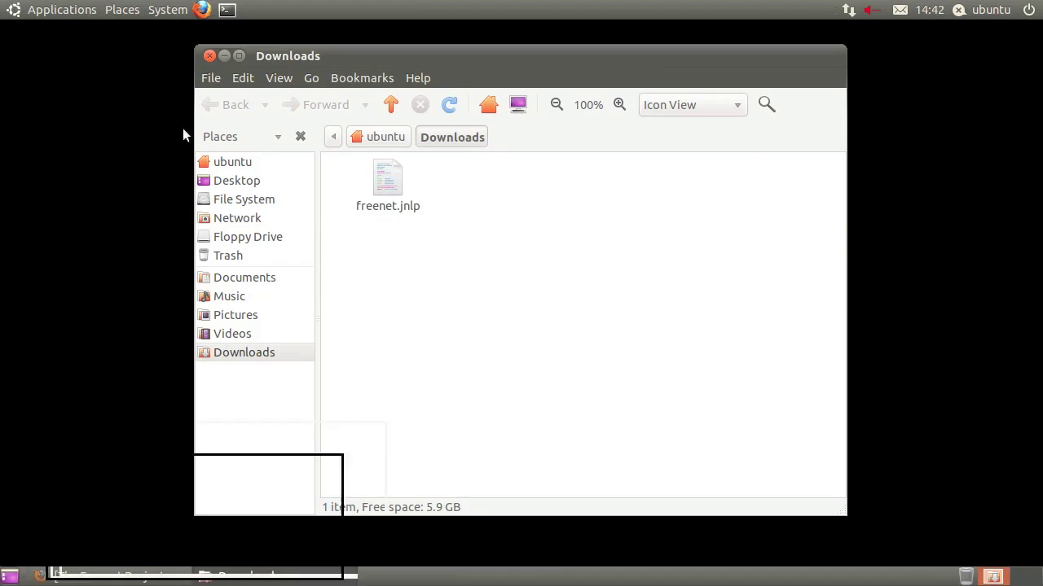
Step: Open freenet.jnlp with Sun Java 6 Web Start and close the Downloads folder
right_click(380, 179)
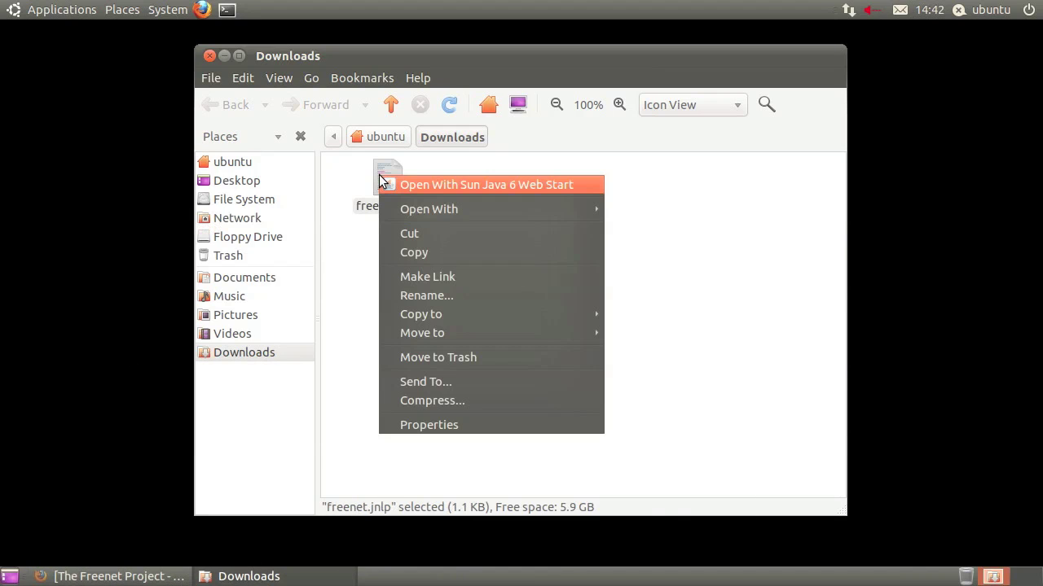
left_click(464, 187)
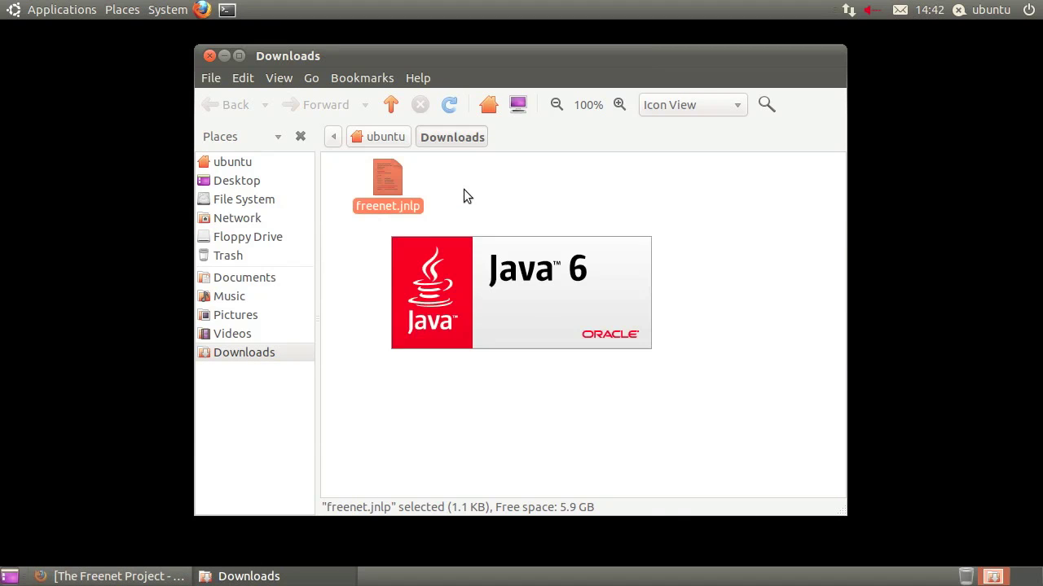
left_click(209, 56)
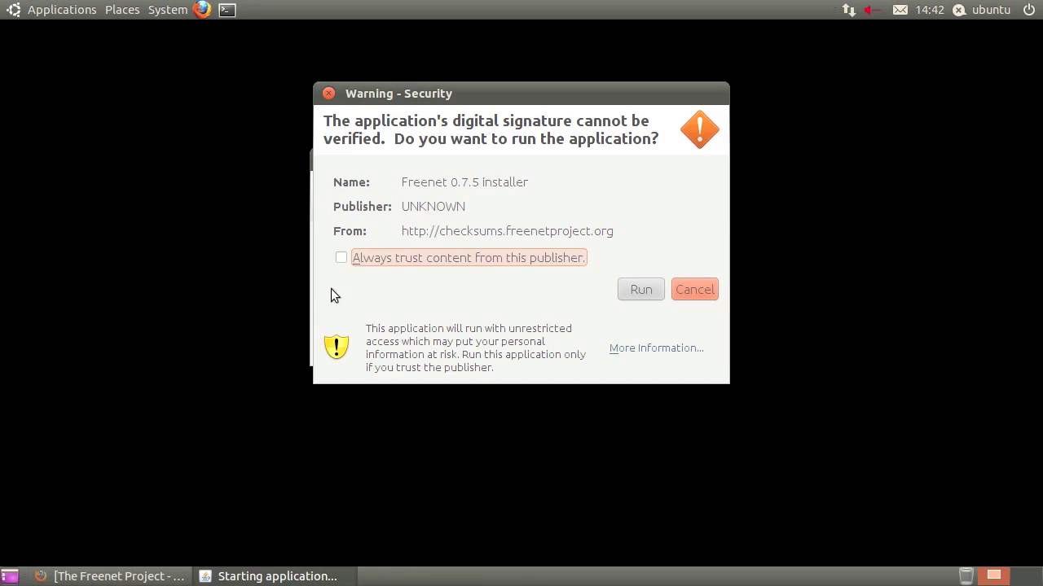
Step: Run the Freenet installer in English and accept the default /home/ubuntu/Freenet path, creating the directory
left_click(640, 290)
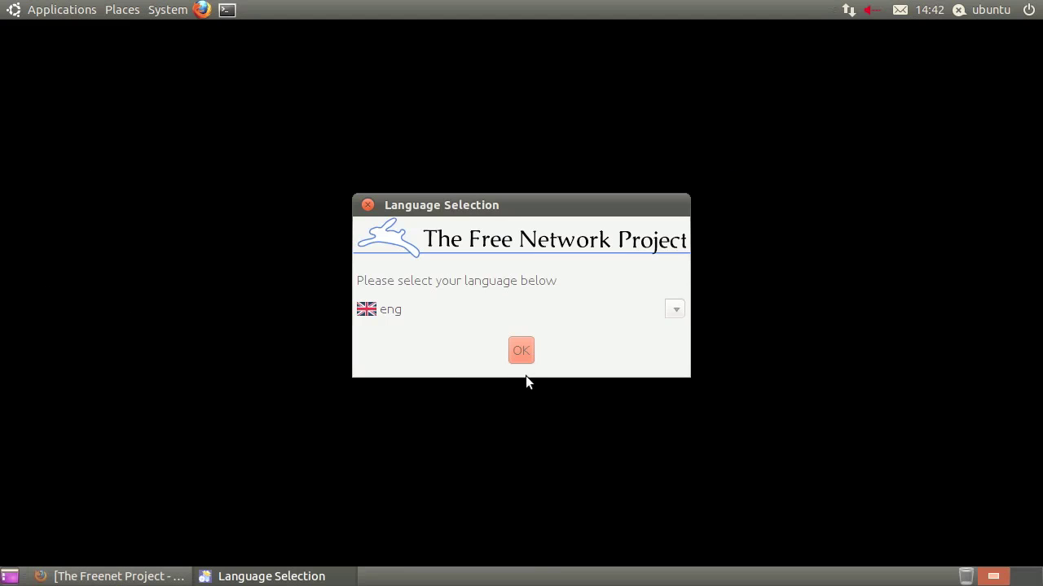
left_click(524, 358)
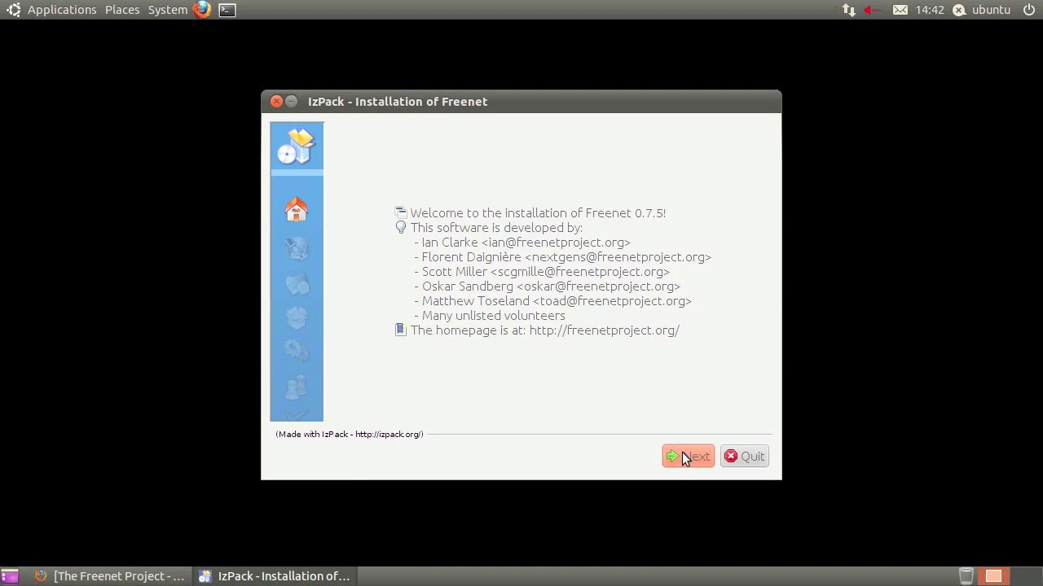
left_click(682, 453)
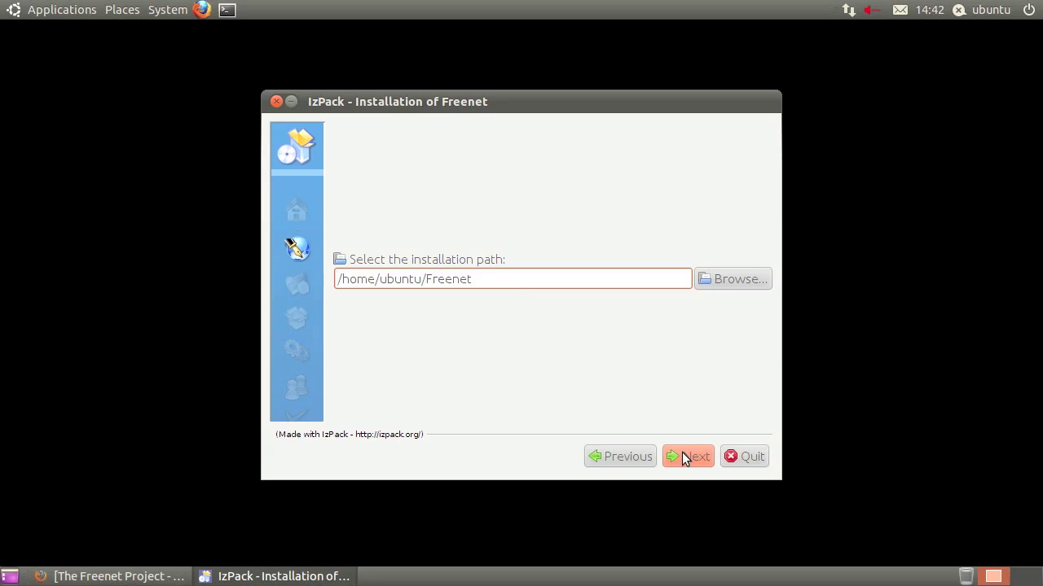
left_click(682, 454)
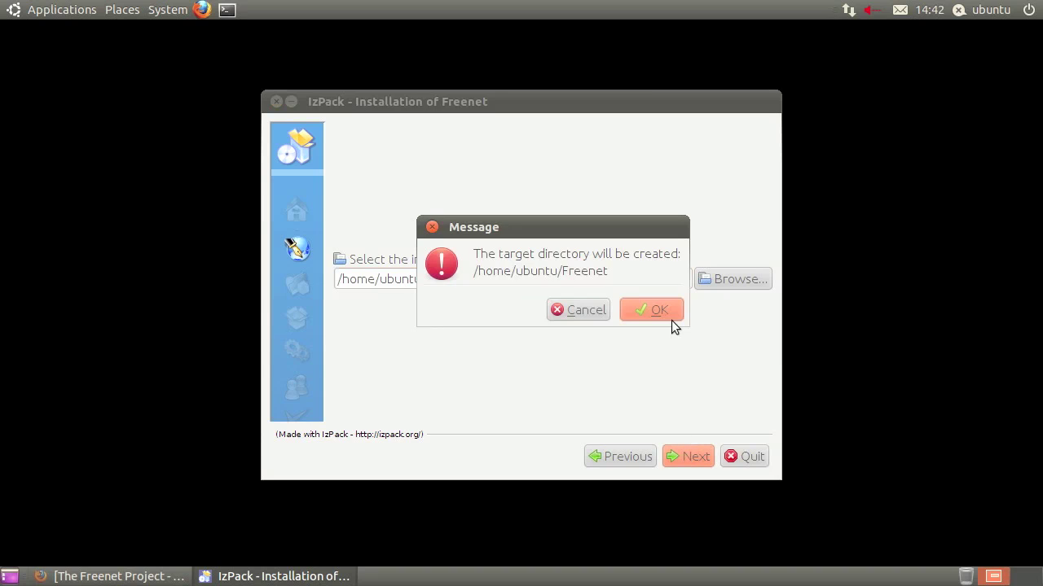
left_click(672, 319)
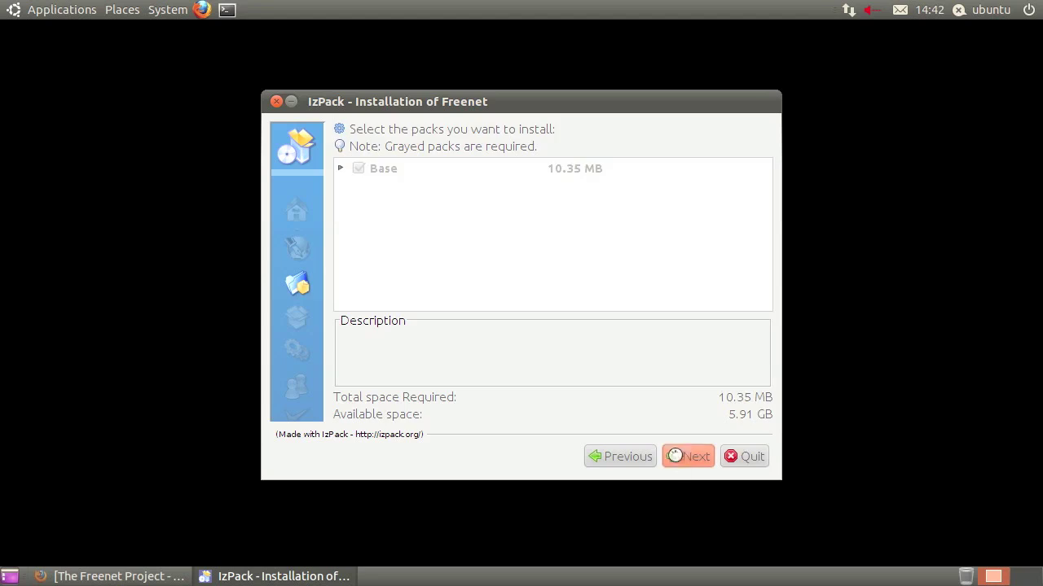
Step: Install the Base pack, add menu and desktop shortcuts, and close the finished installer
left_click(675, 454)
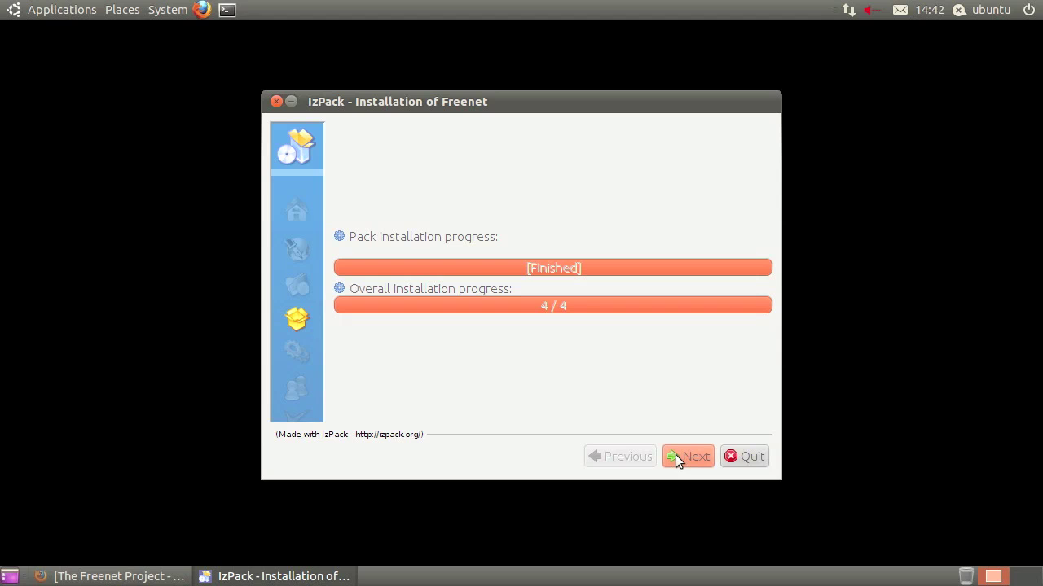
left_click(676, 454)
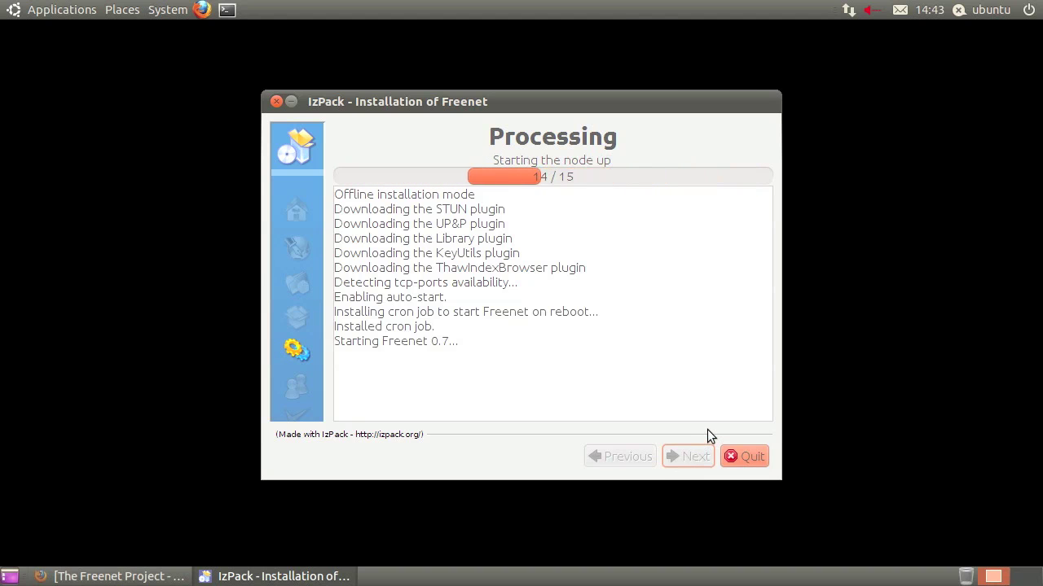
left_click(700, 454)
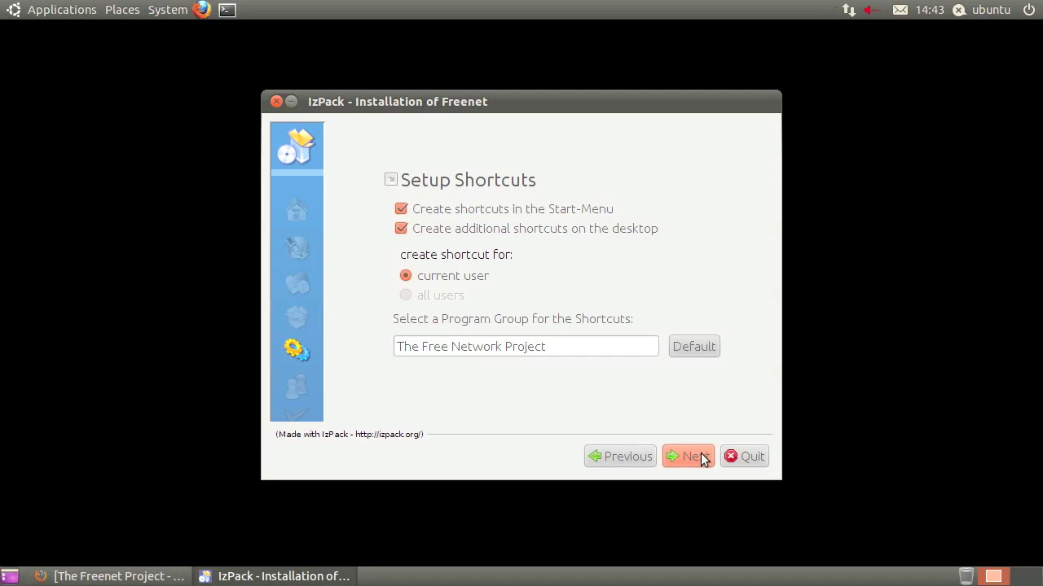
left_click(701, 455)
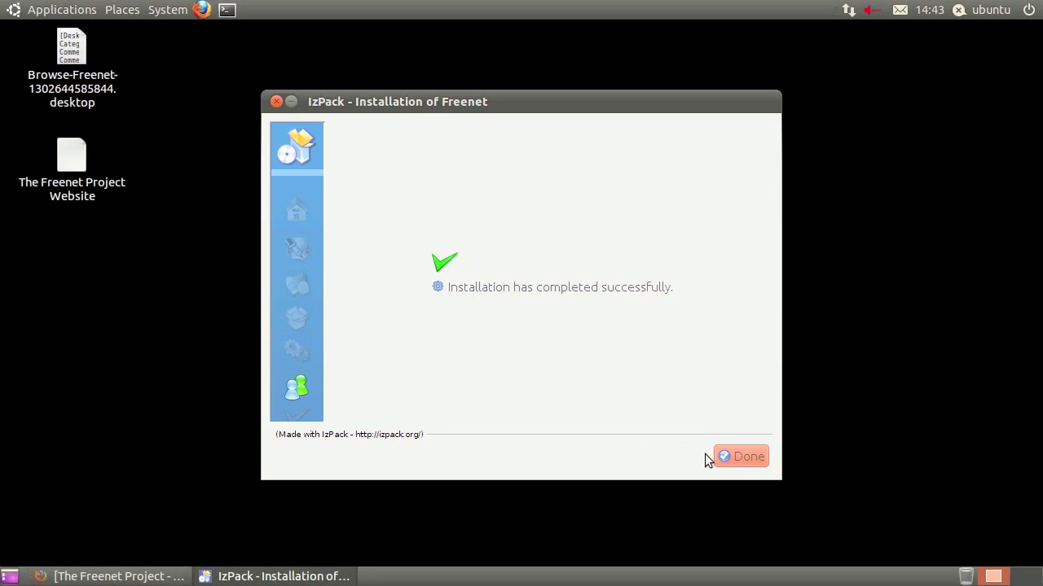
left_click(734, 456)
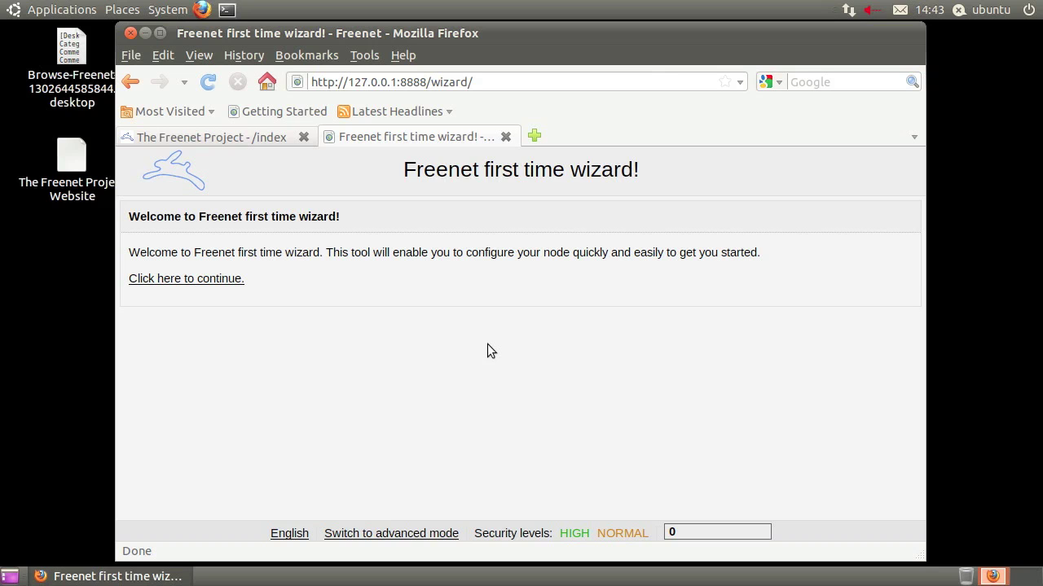
Step: Start the wizard, acknowledge the browser warning, keep auto-update and plugins, and choose connecting to strangers
left_click(226, 280)
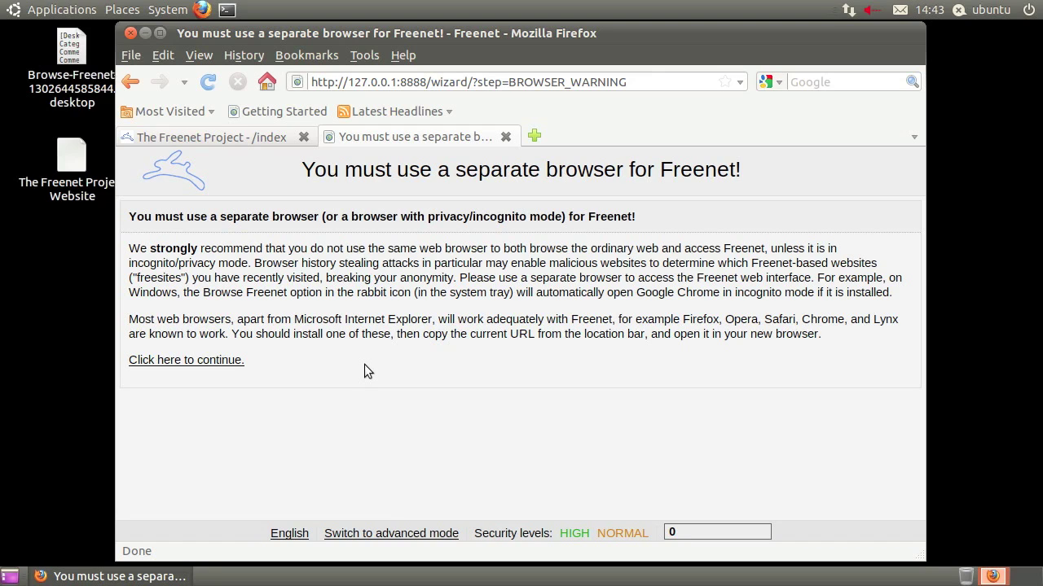
left_click(221, 360)
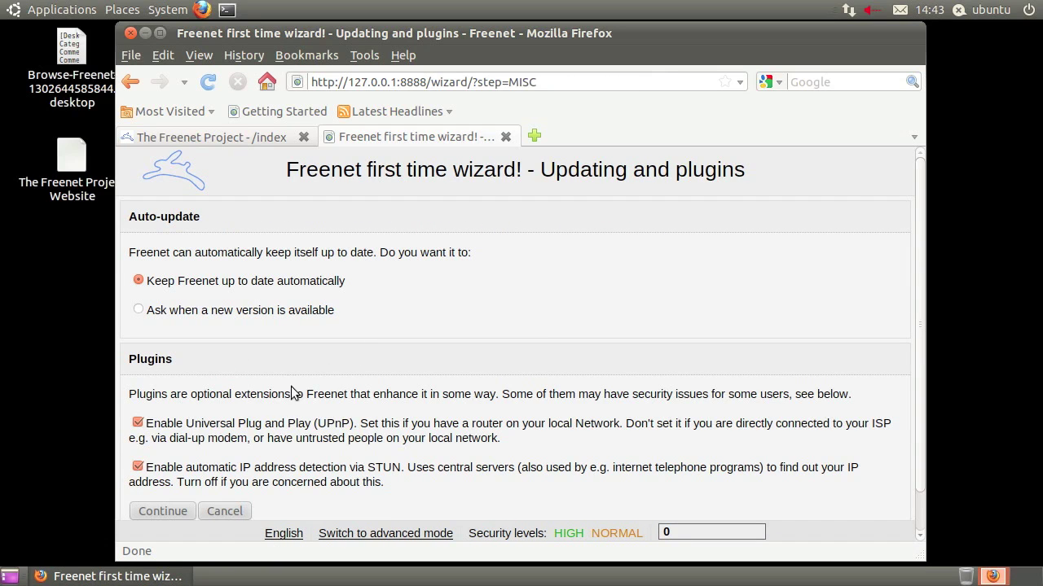
left_click(171, 515)
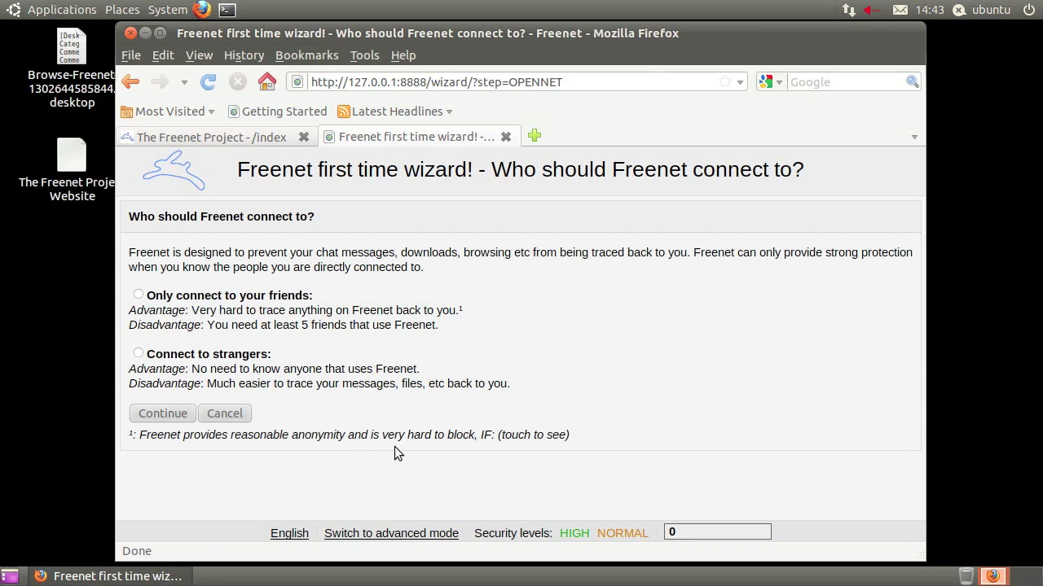
mouse_move(396, 438)
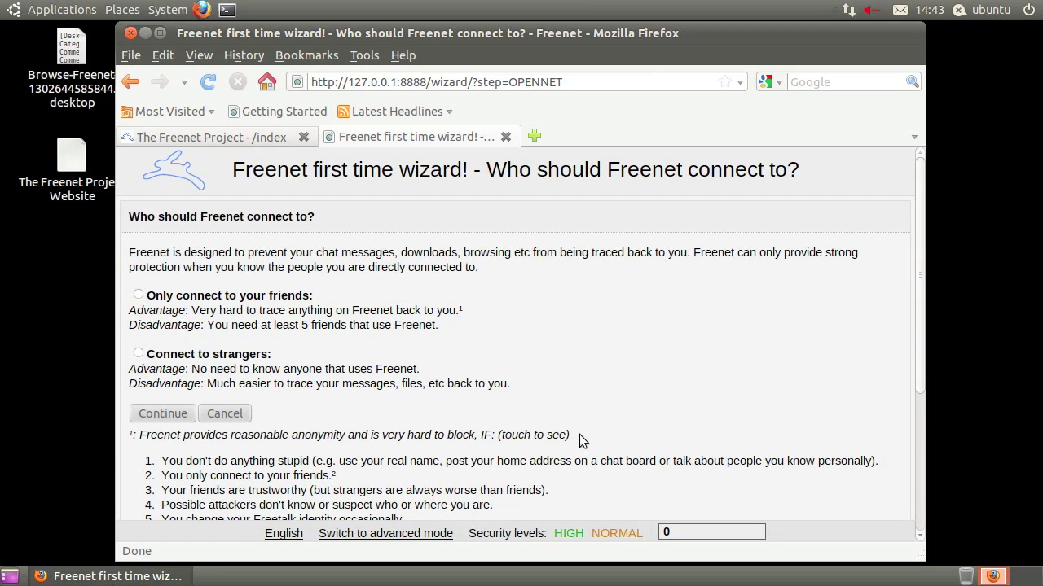
left_click(138, 356)
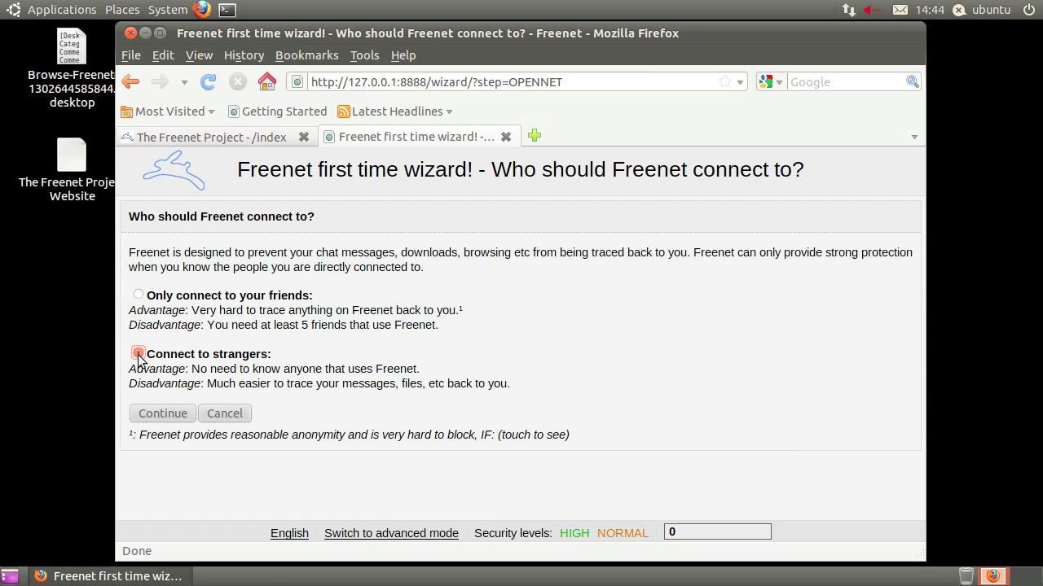
Step: Confirm connecting to strangers, then set NORMAL network security and LOW physical security
left_click(162, 415)
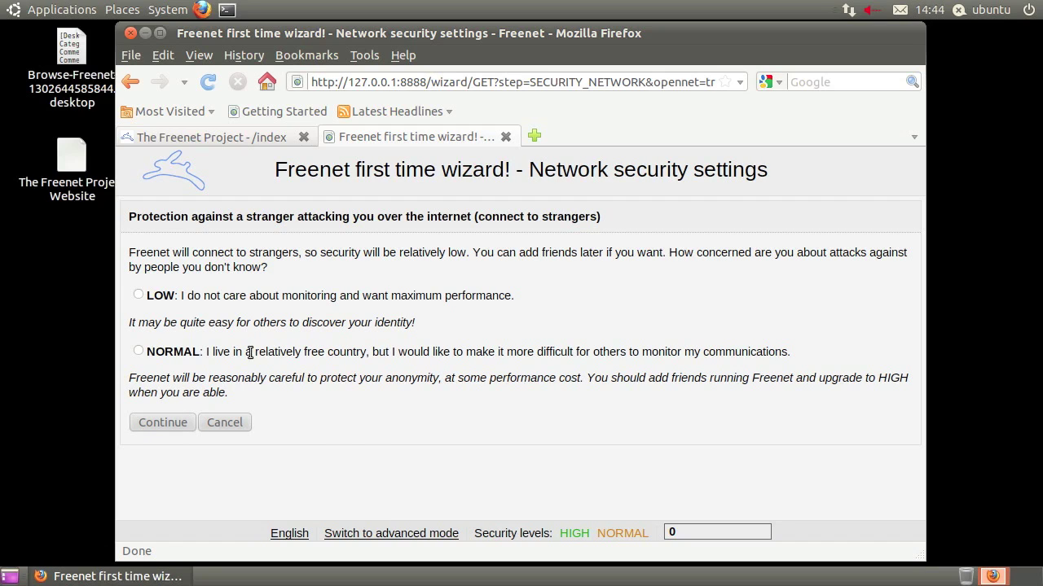
left_click(138, 351)
left_click(166, 418)
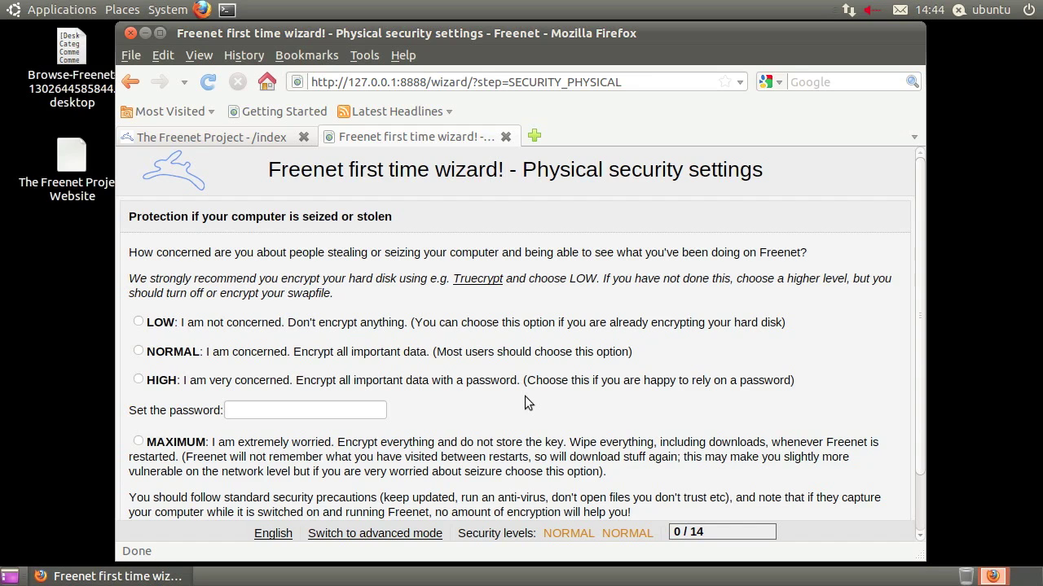
left_click(138, 323)
scroll(294, 341, "down", 2)
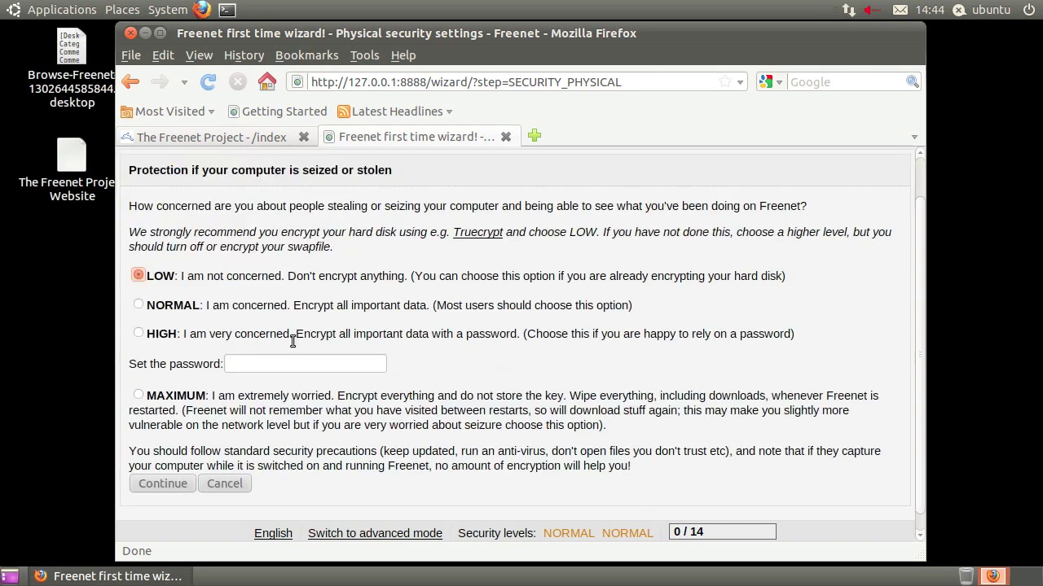
left_click(163, 463)
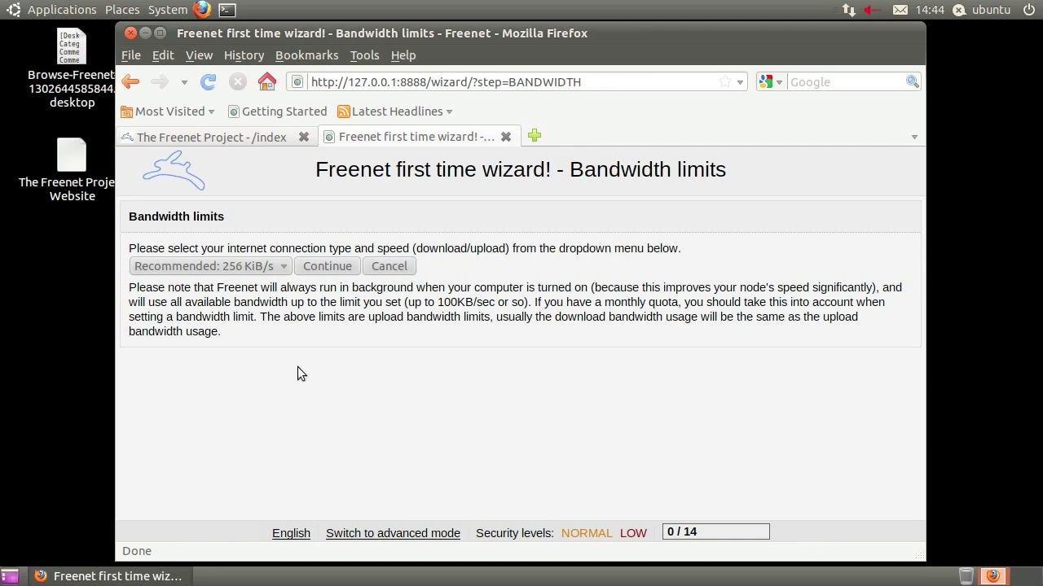
Step: Set the bandwidth limit to the 1024+/256 kbps (16KB/s) connection
left_click(284, 265)
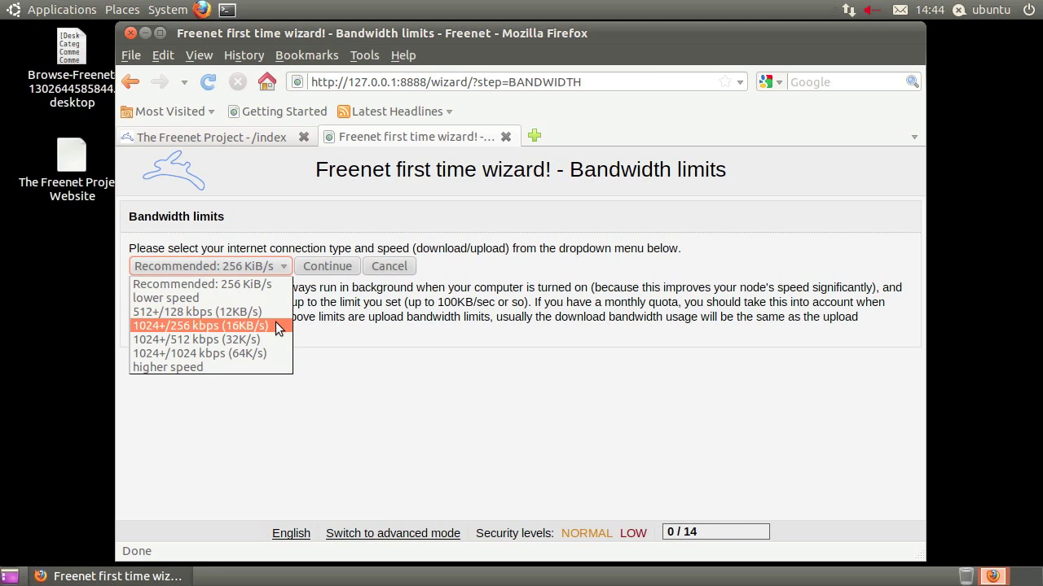
left_click(275, 325)
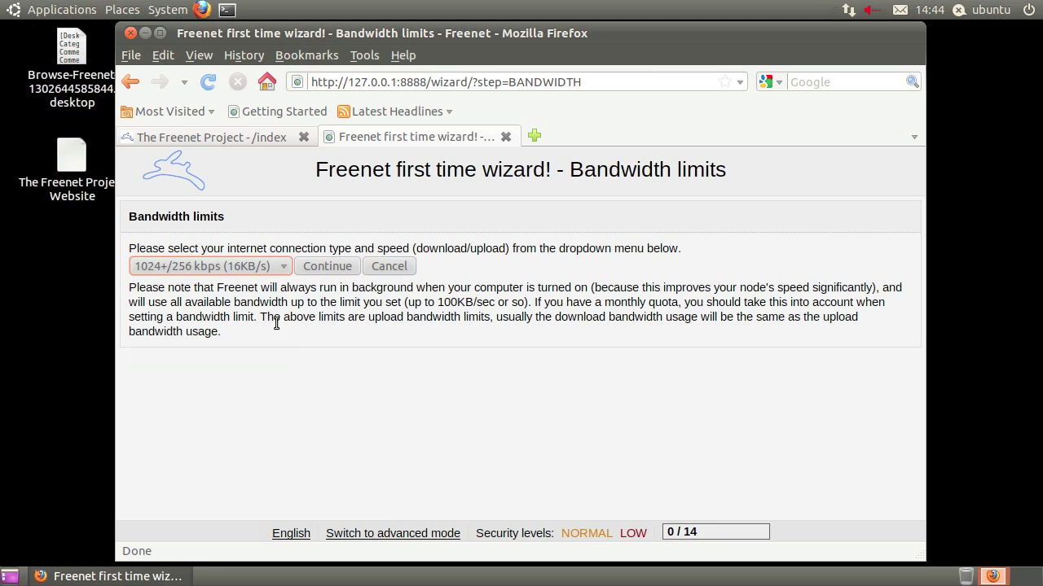
left_click(319, 268)
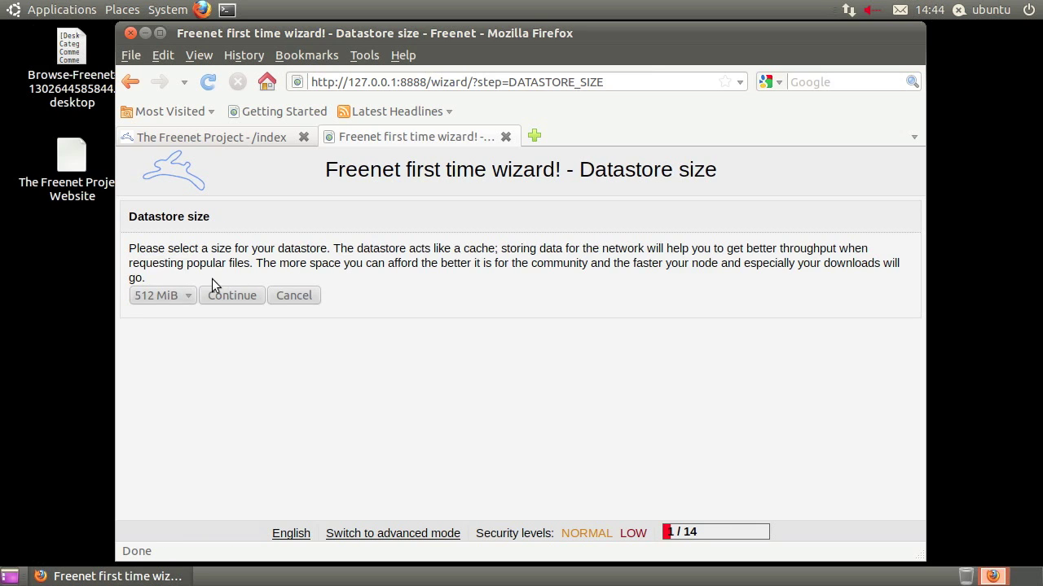
Step: Choose a 1 GiB datastore and finish the wizard to reach the node homepage
left_click(189, 295)
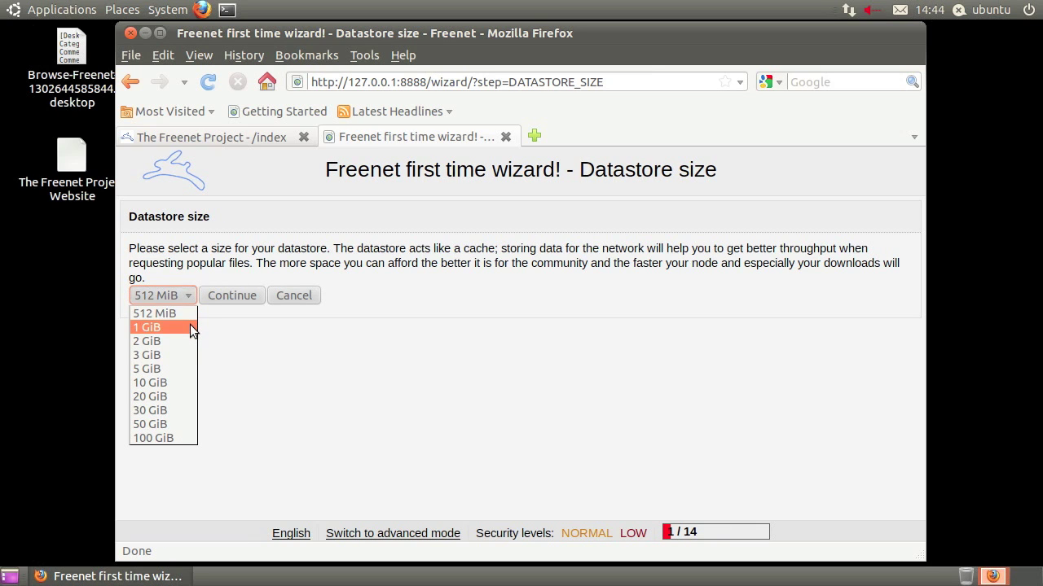
left_click(189, 327)
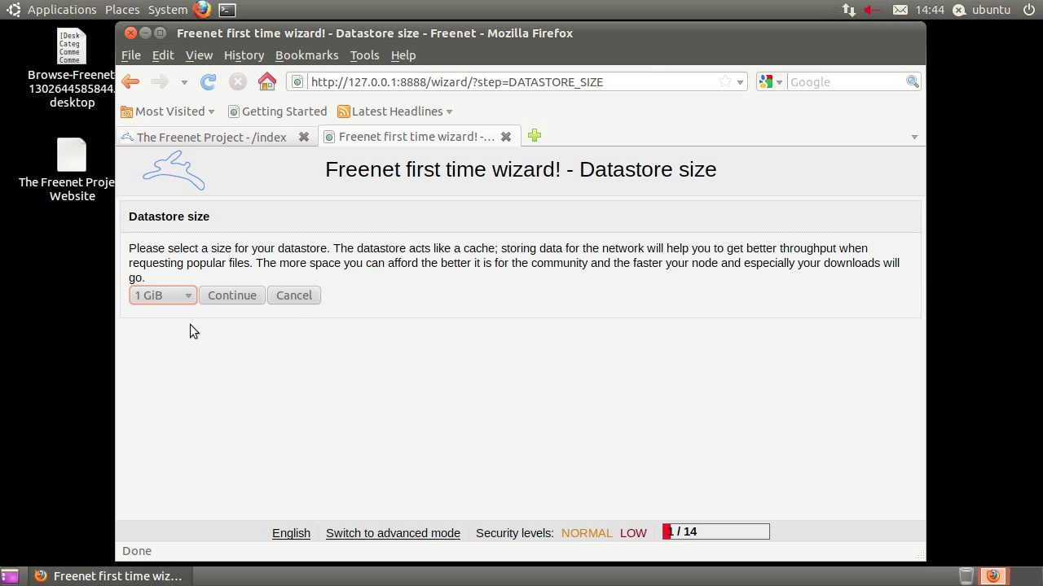
left_click(230, 296)
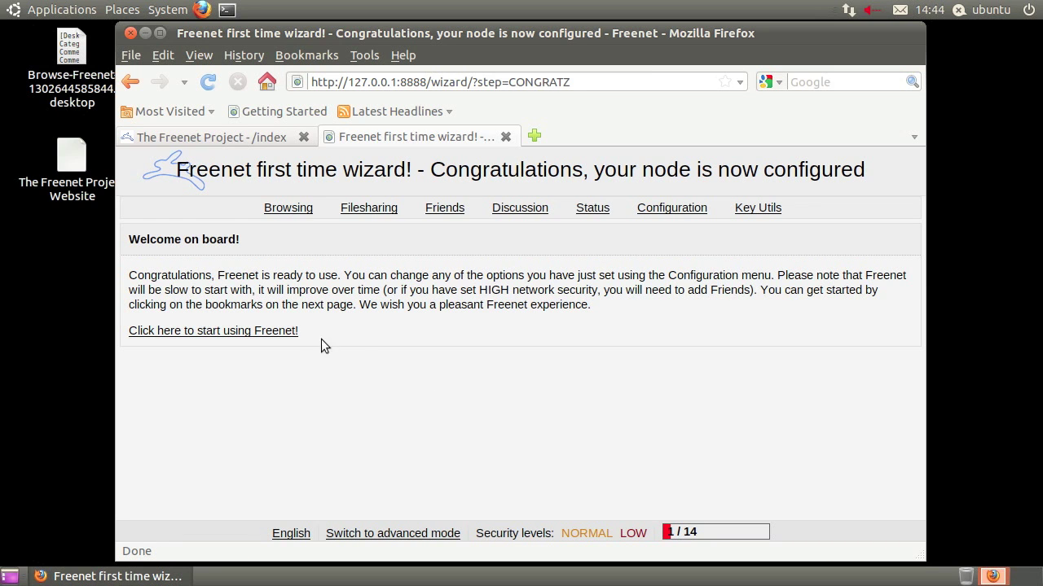
left_click(292, 331)
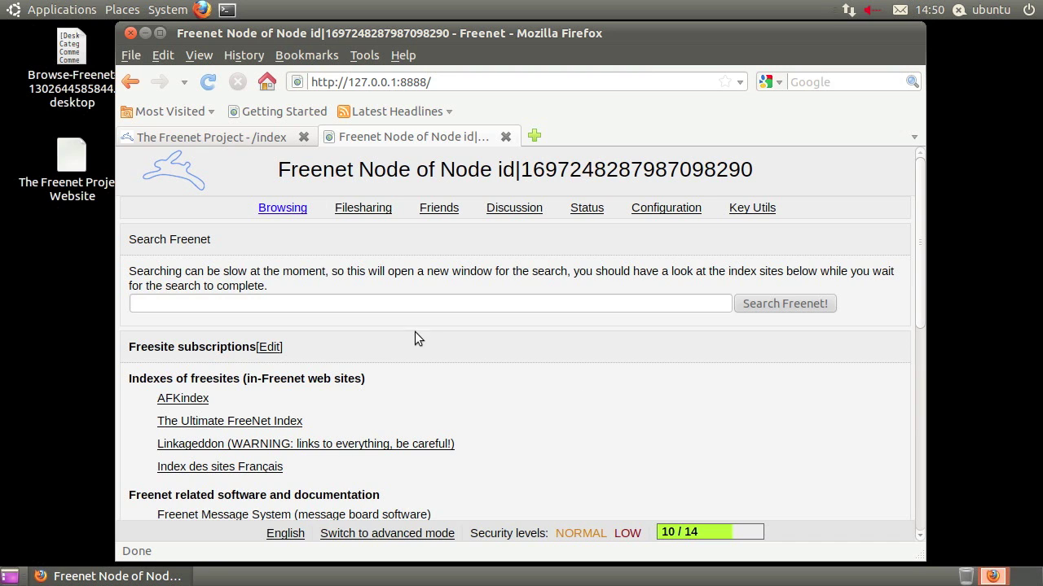
Step: Bookmark the node homepage on the toolbar and list the 10 connected stranger peers
left_click_drag(394, 127, 485, 116)
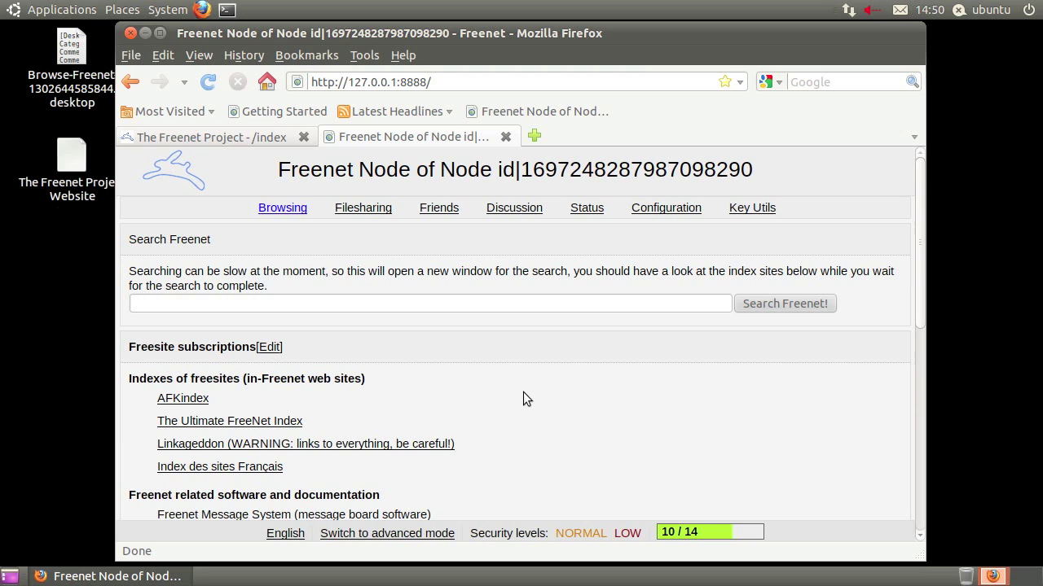
mouse_move(597, 207)
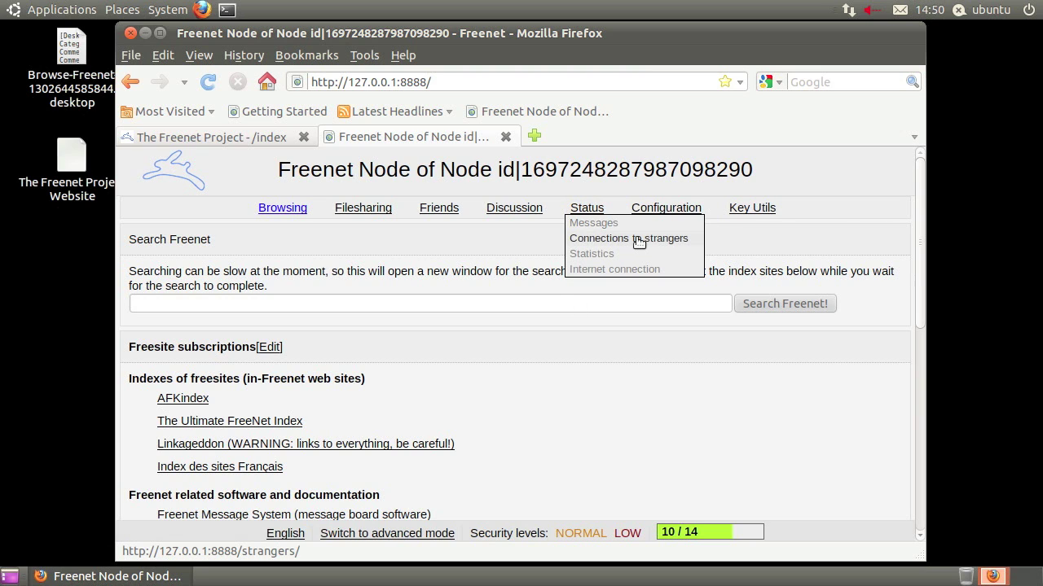
left_click(639, 238)
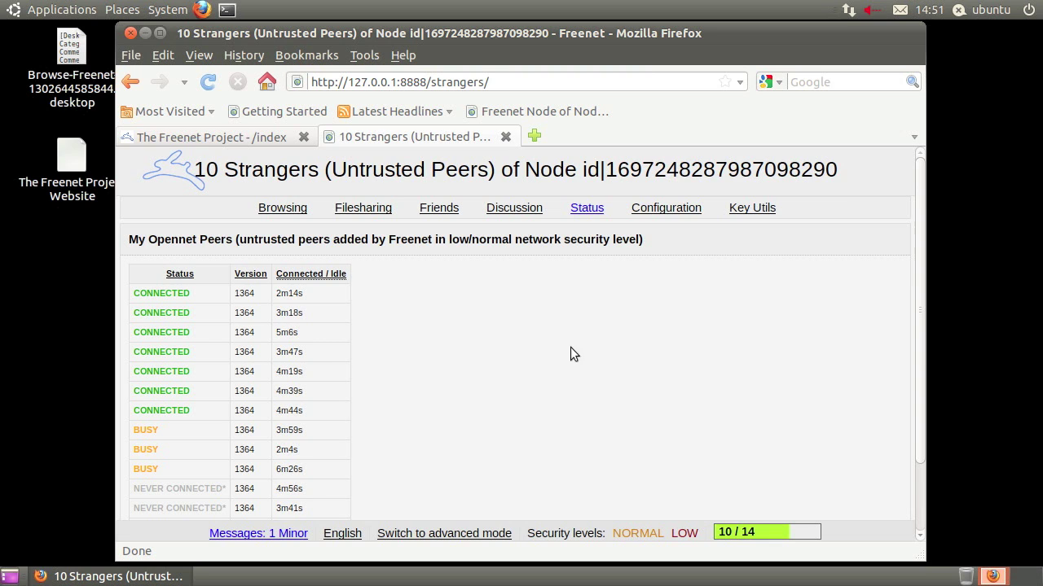
mouse_move(593, 213)
Step: Go back to the Browsing homepage and open the AFKindex freesite from its index list
left_click(283, 211)
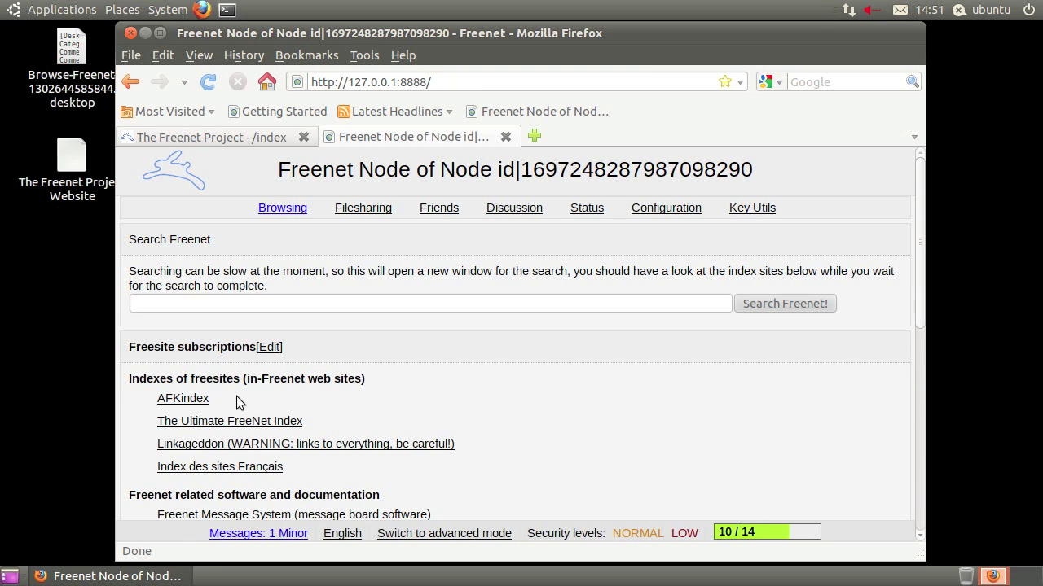
left_click(184, 399)
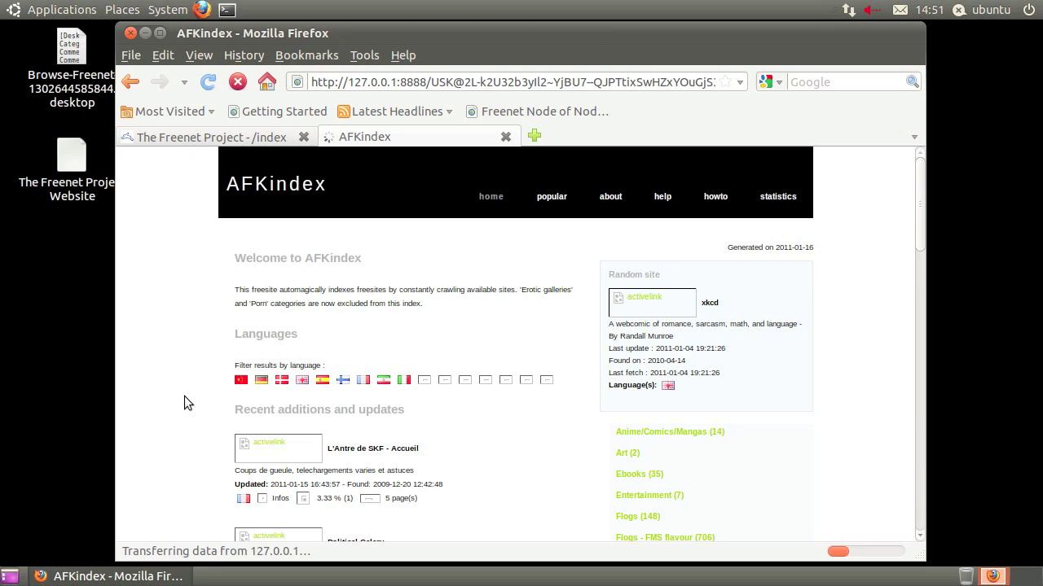